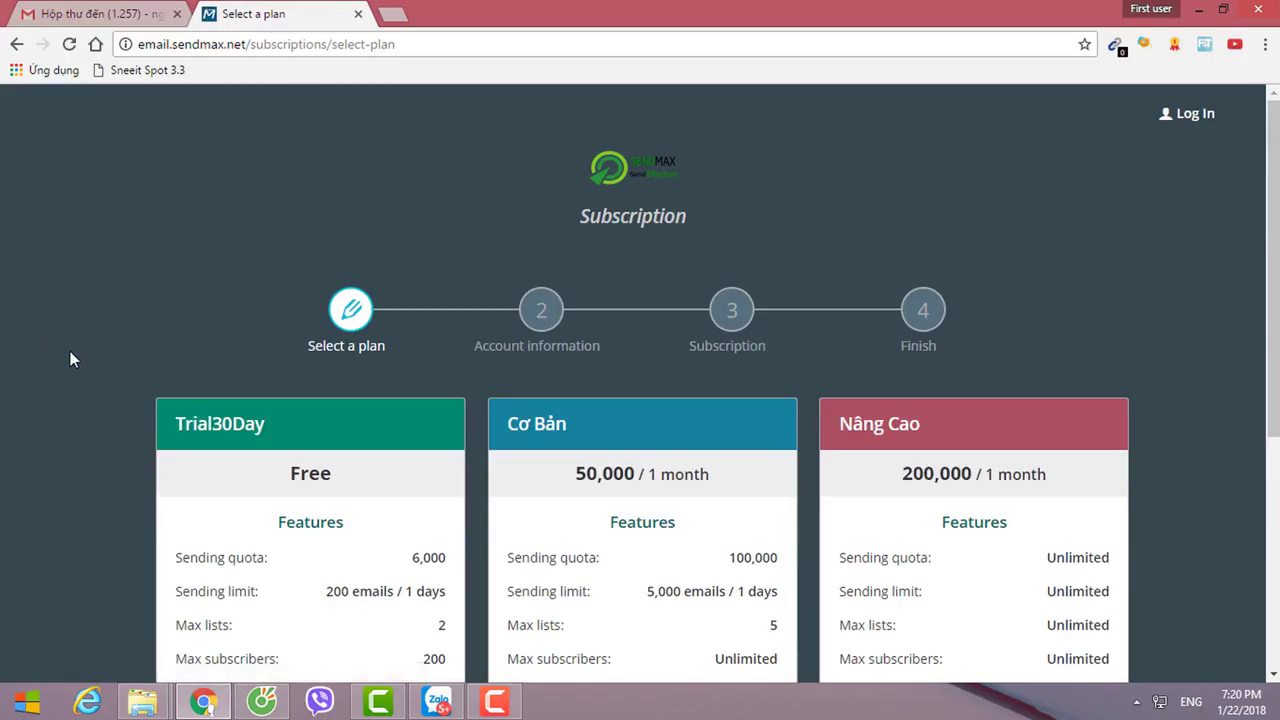
Browse the SendMax plans and register for the free Trial30Day plan.
scroll(72, 365, down, 2)
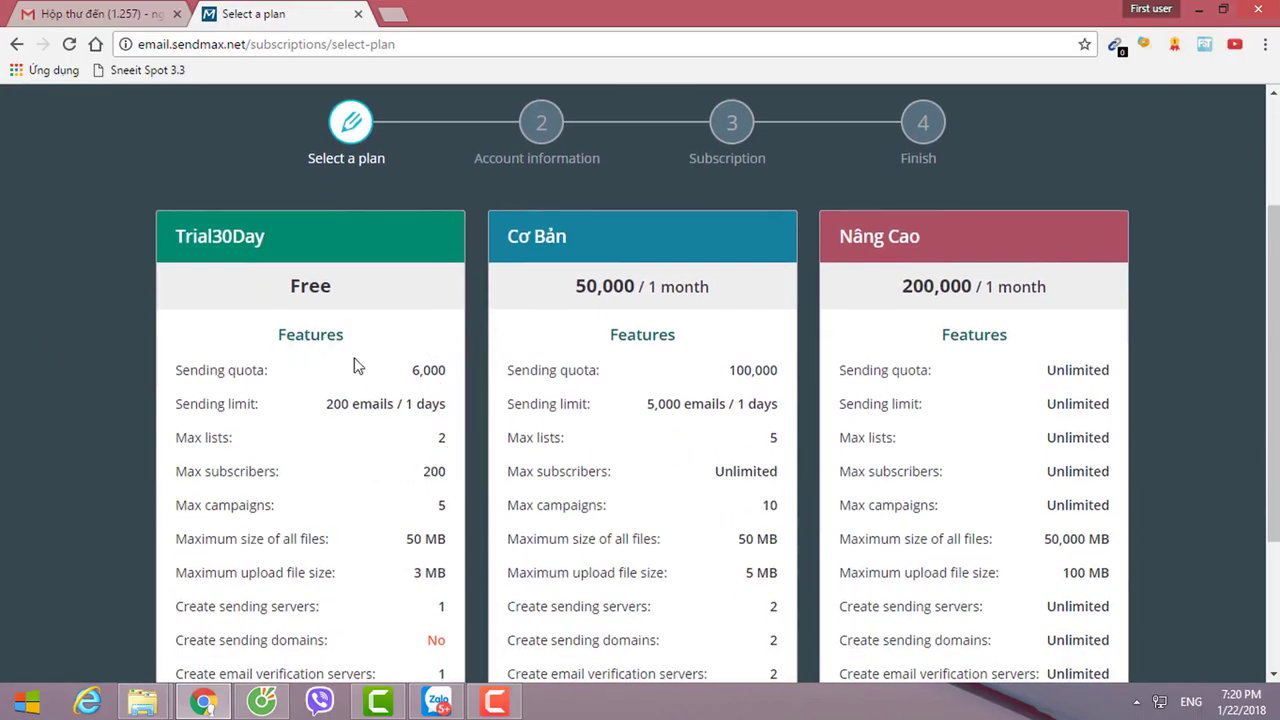
click(320, 322)
click(589, 289)
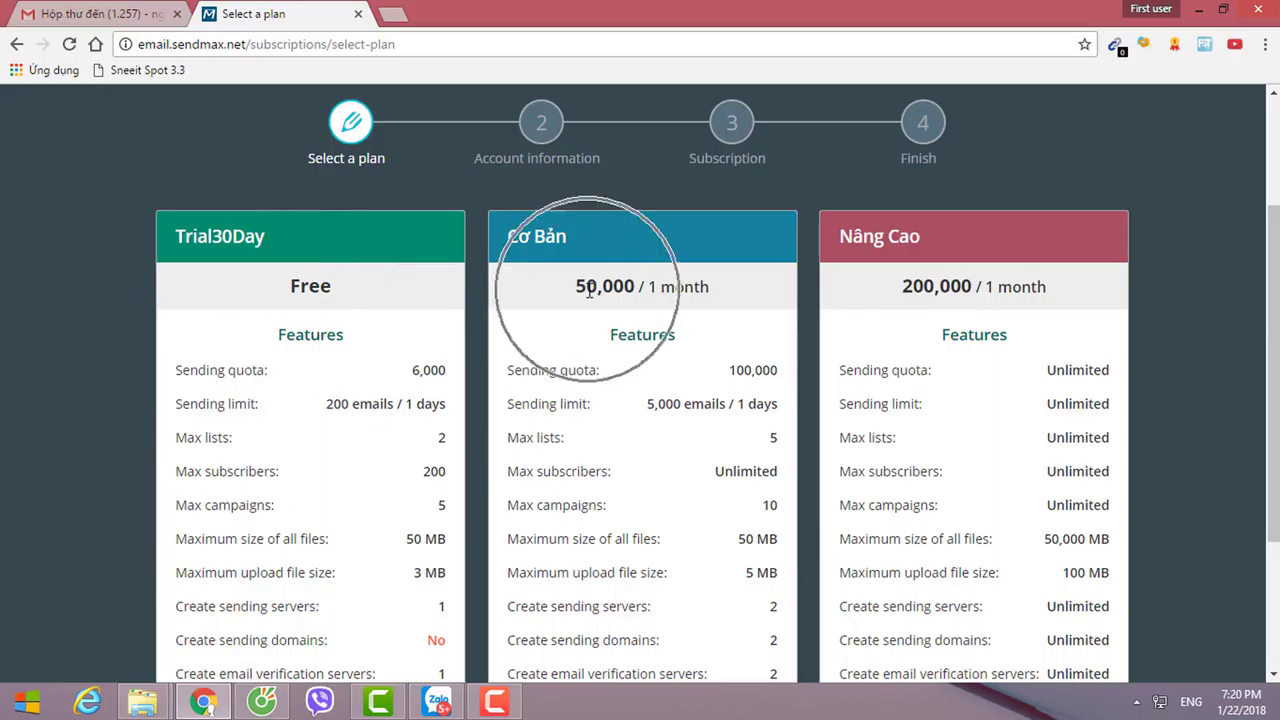
click(889, 289)
scroll(509, 463, down, 2)
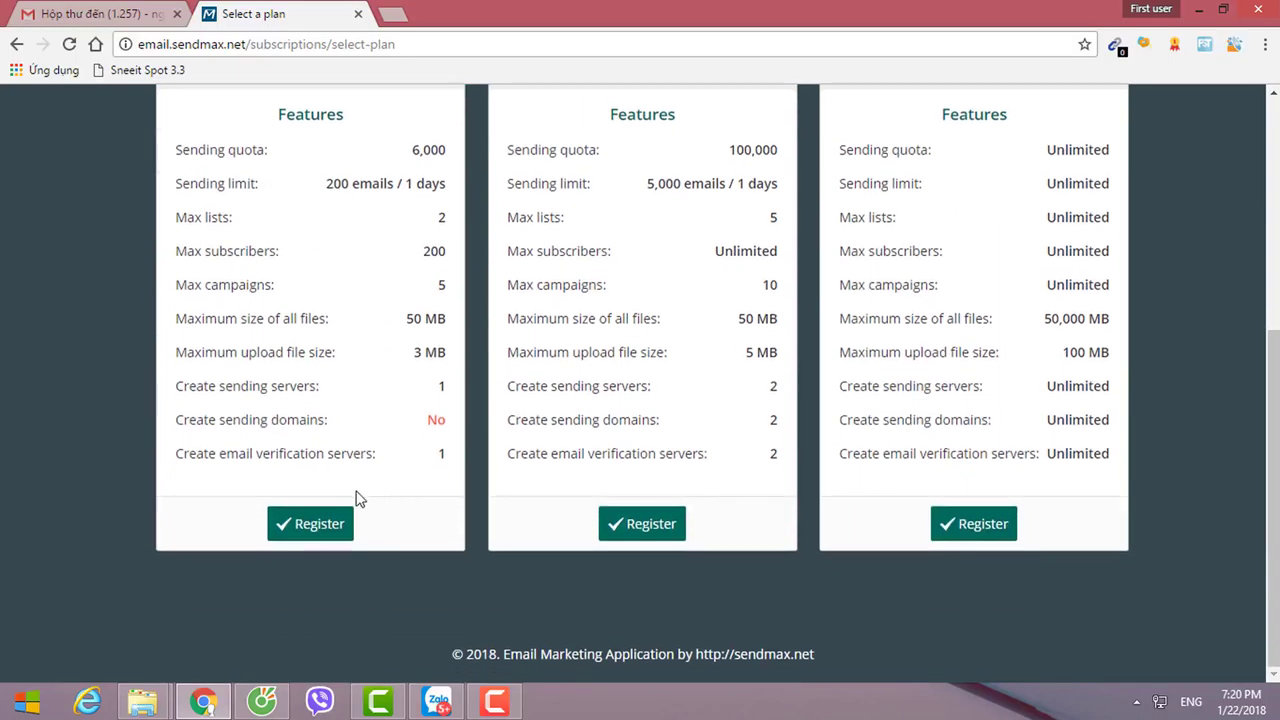
click(308, 528)
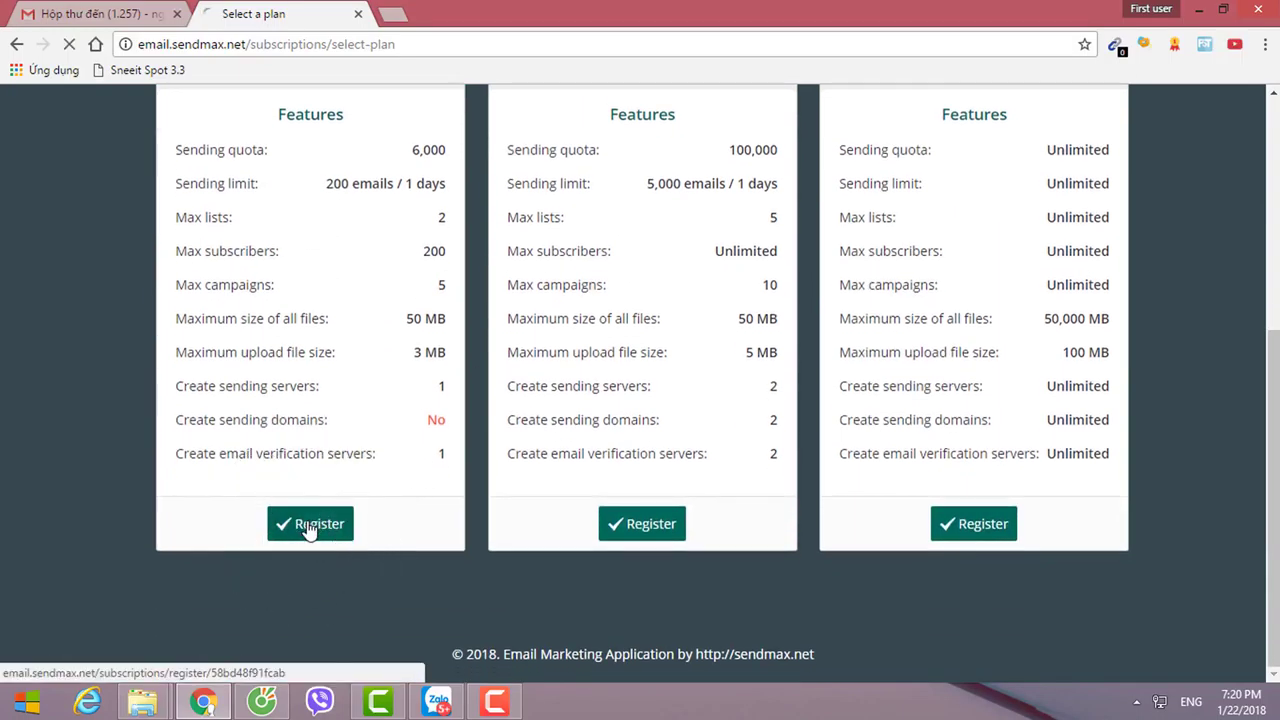
scroll(340, 517, down, 3)
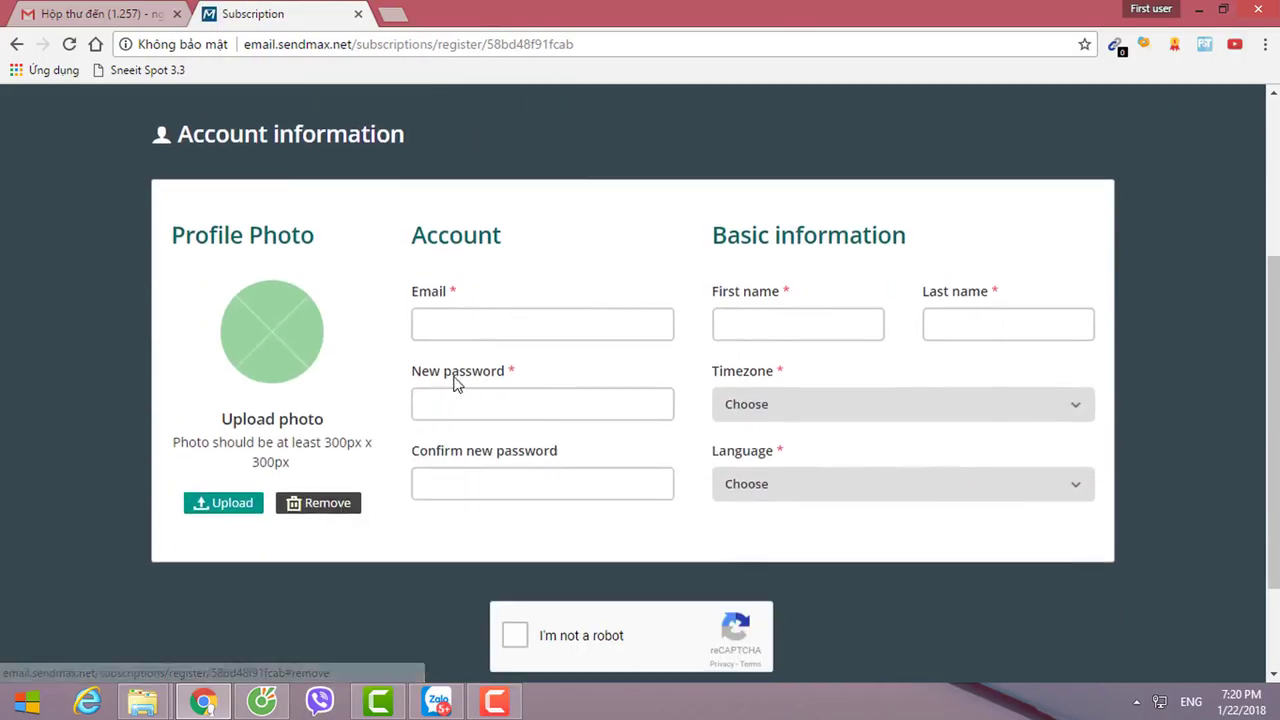
In Gmail, select the account's e-mail address from the Google account panel.
click(72, 14)
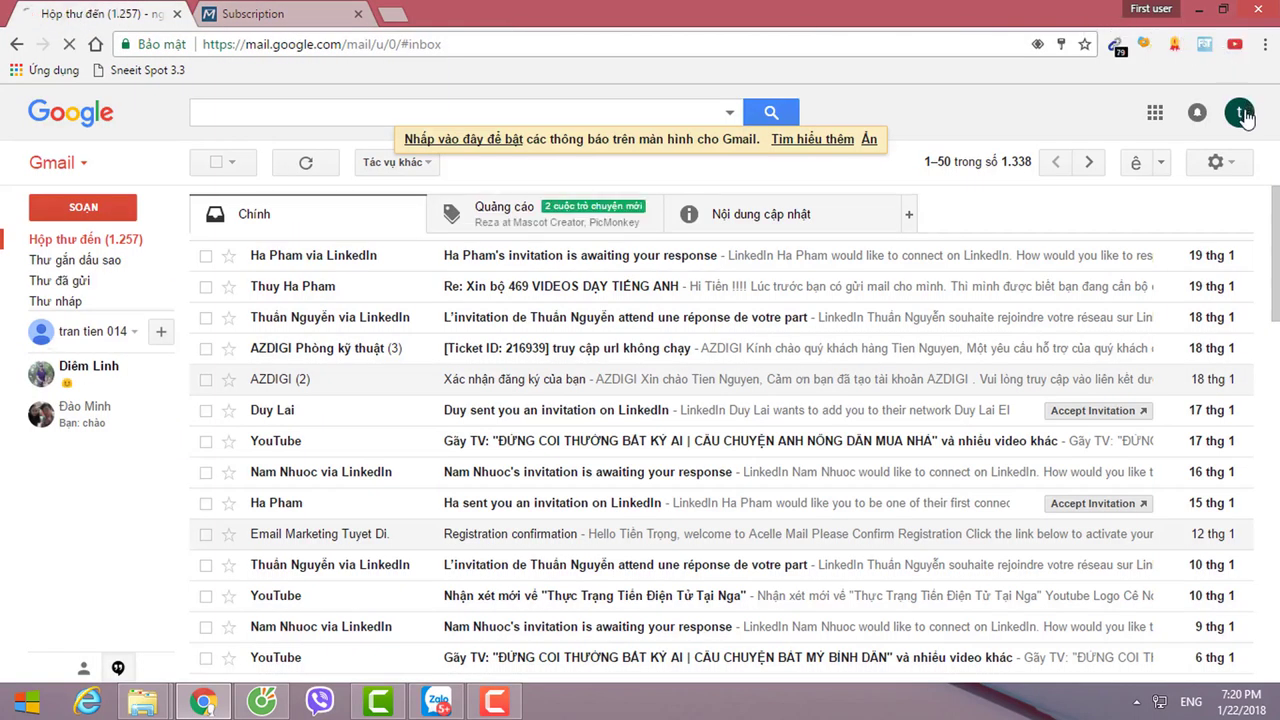
click(1242, 114)
drag(1149, 177, 1230, 175)
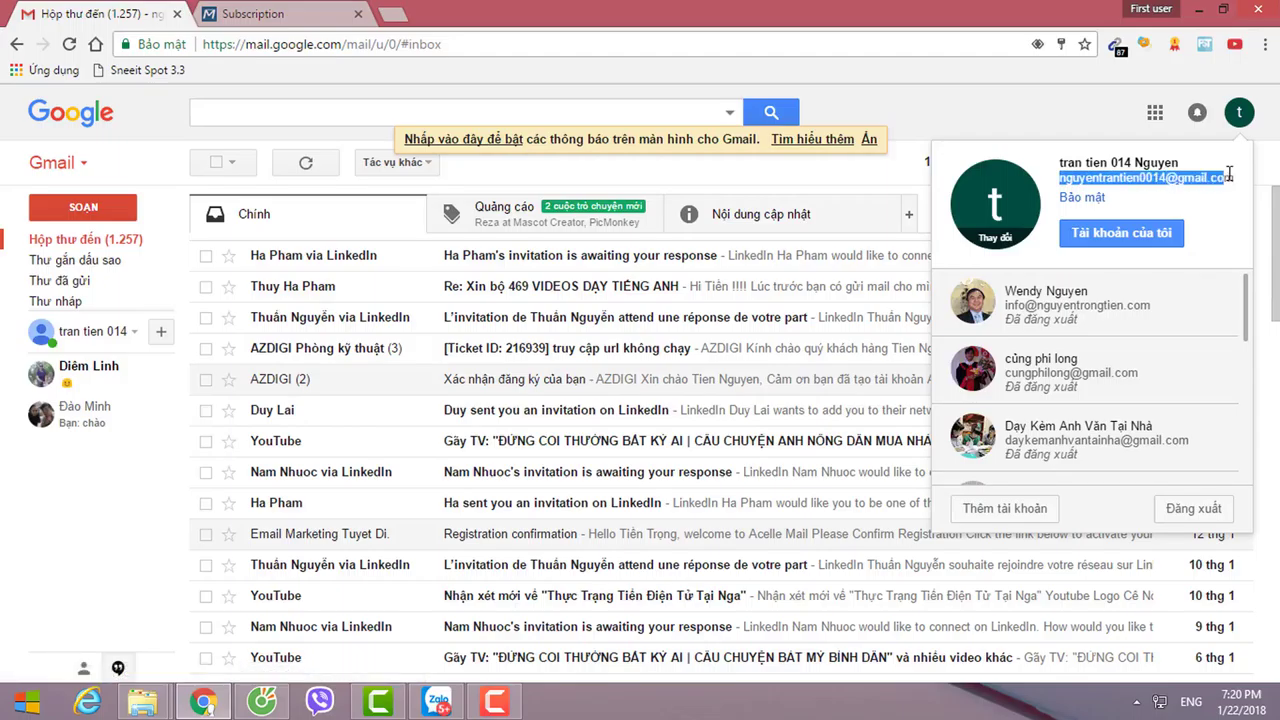
click(1232, 175)
click(1240, 114)
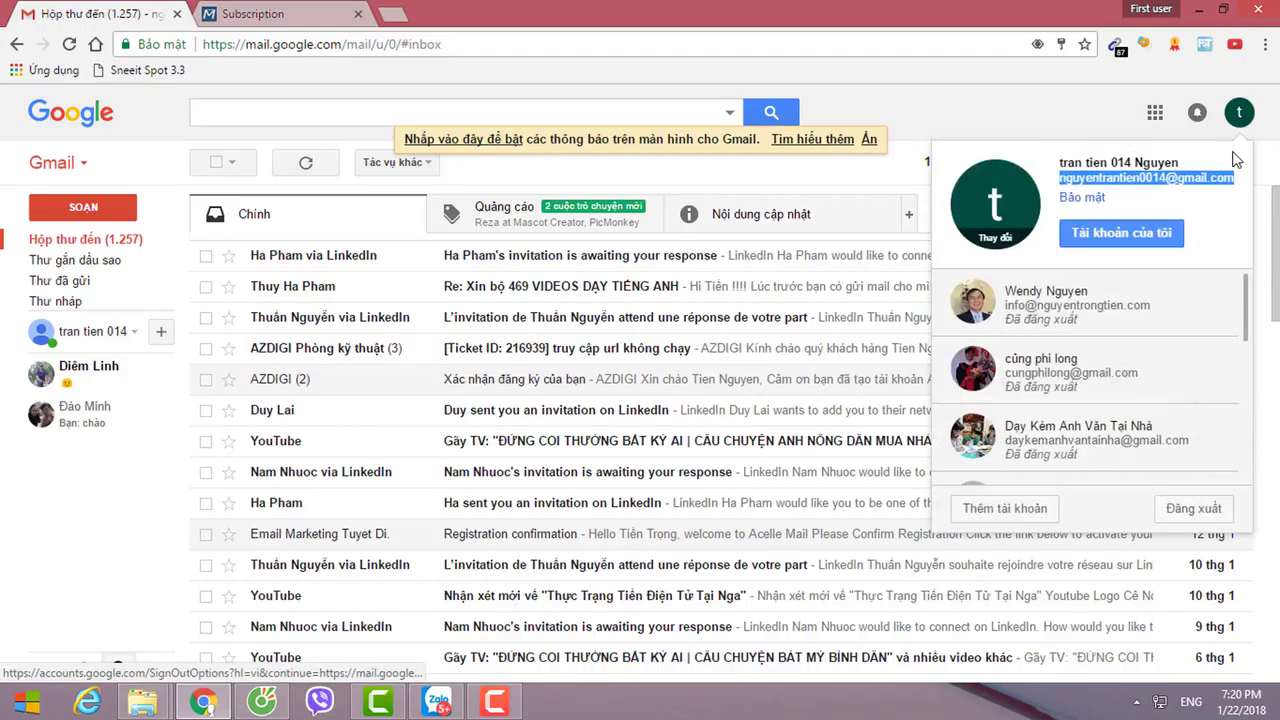
Paste the Gmail address into Email and enter the first and last name.
click(250, 14)
click(552, 330)
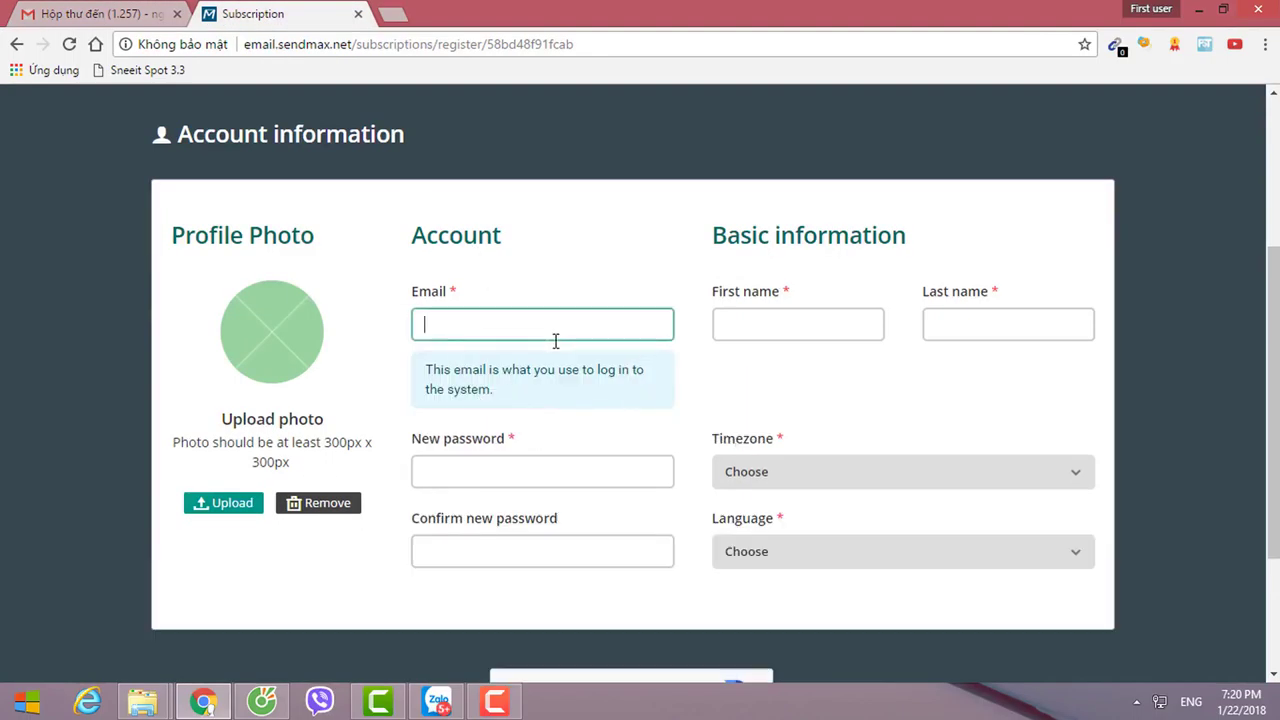
key(ctrl+v)
click(717, 336)
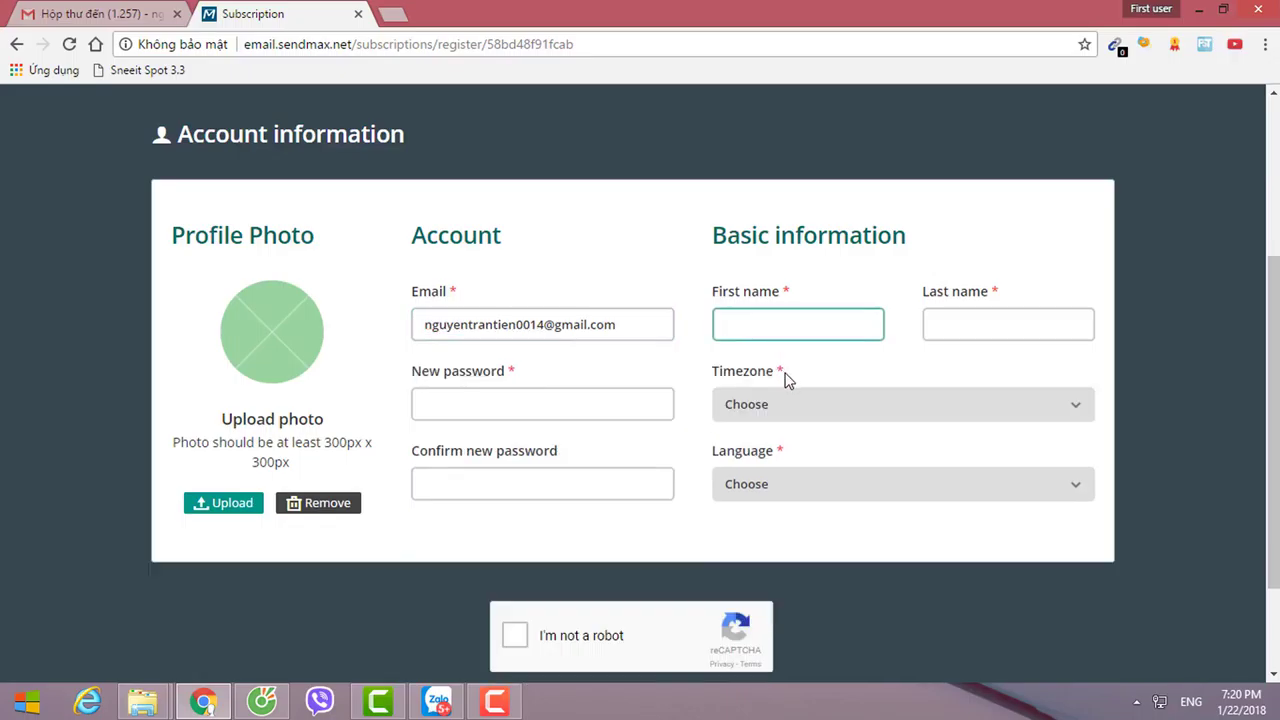
text(TI)
key(BackSpace)
key(BackSpace)
key(Tab)
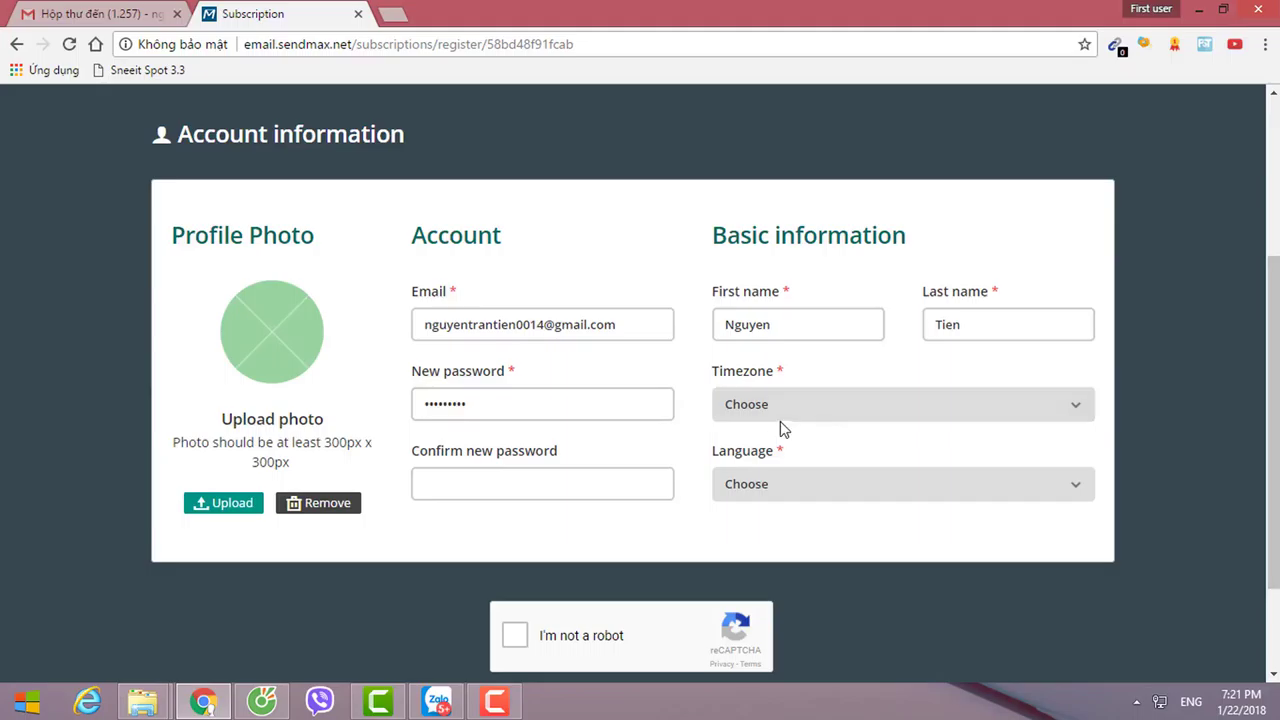
Set the timezone to (GMT+07:00) Asia/Ho_Chi_Minh.
click(785, 404)
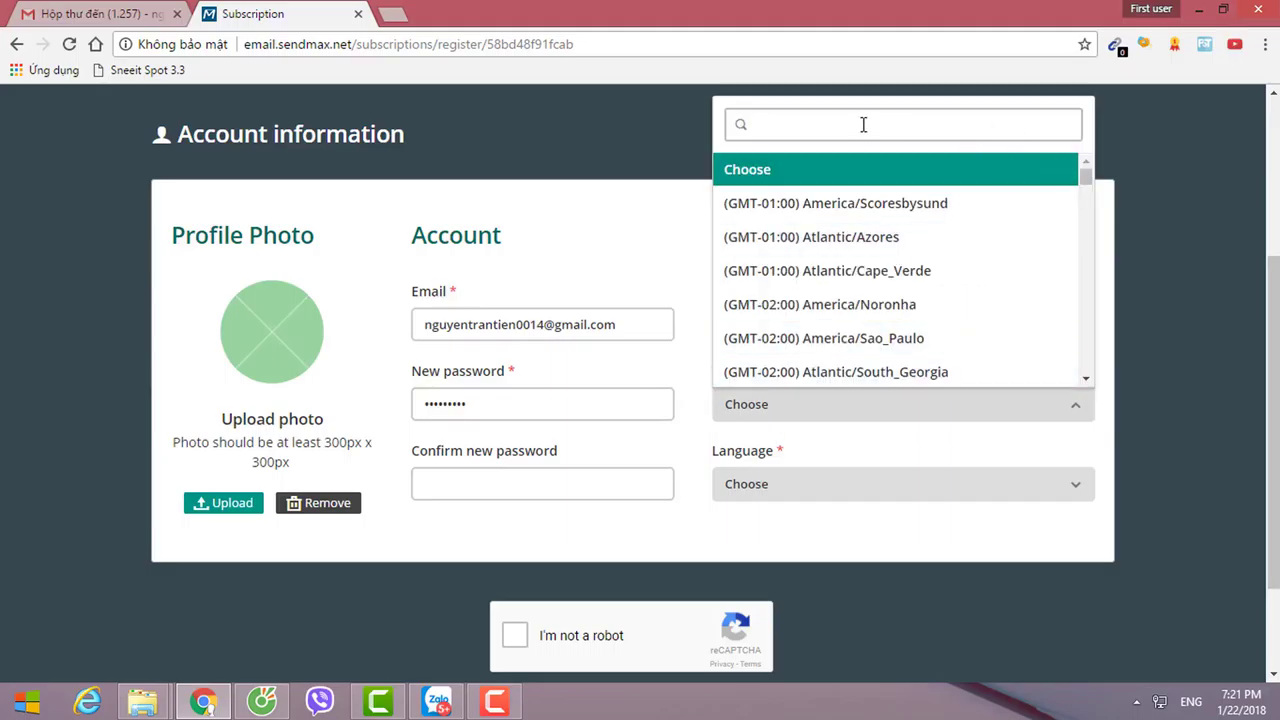
text(+)
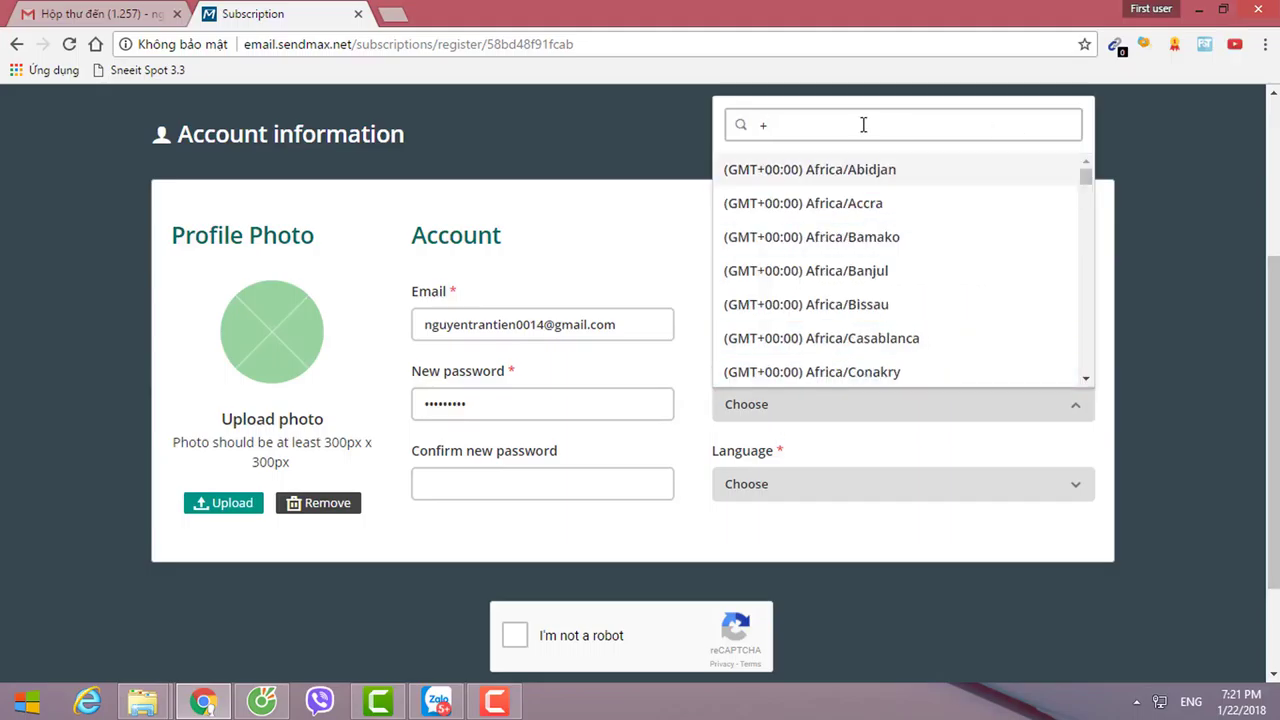
text(7)
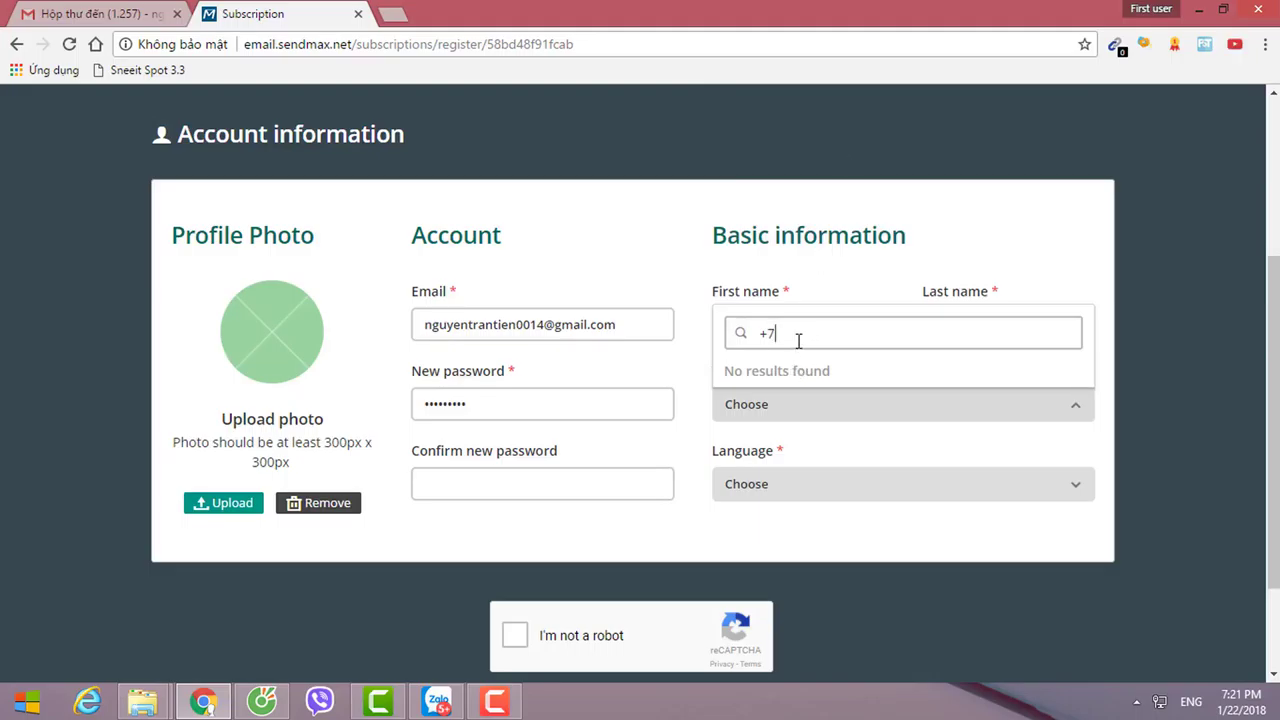
key(BackSpace)
key(BackSpace)
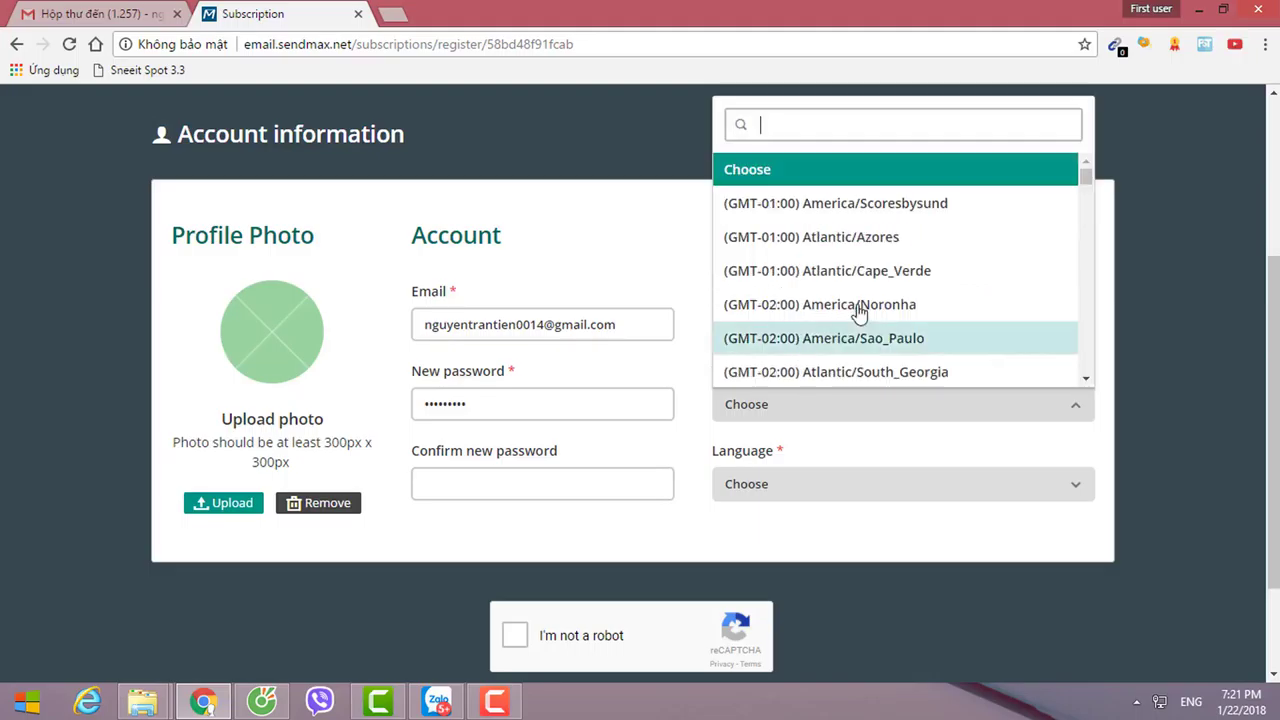
drag(1084, 174, 1086, 330)
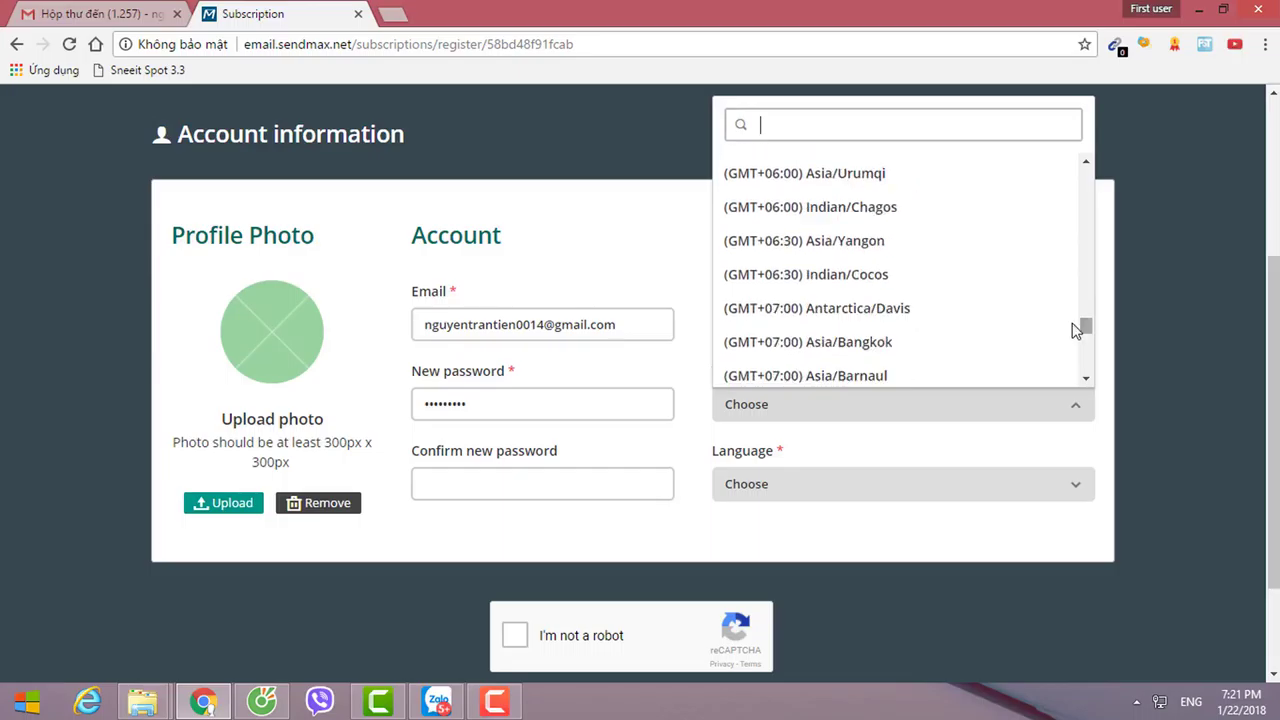
scroll(980, 323, down, 2)
click(880, 240)
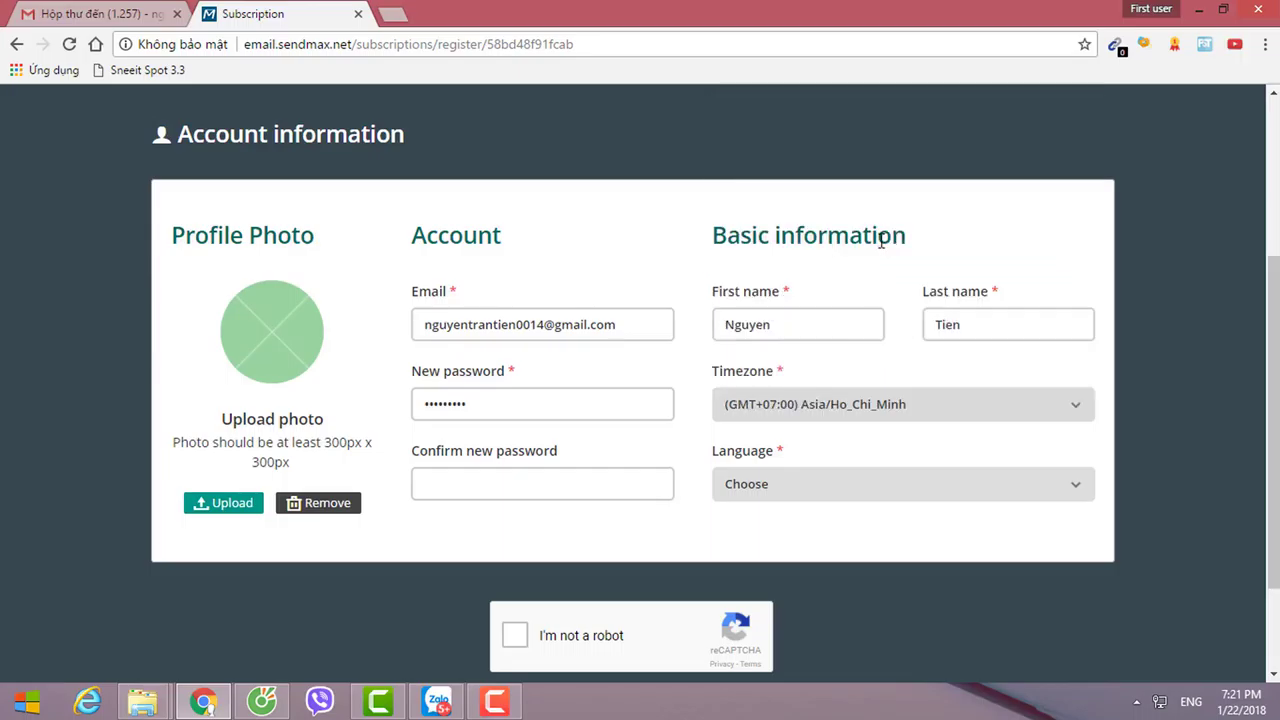
Fill in the password confirmation, choose English as language, and tick I'm not a robot.
click(519, 489)
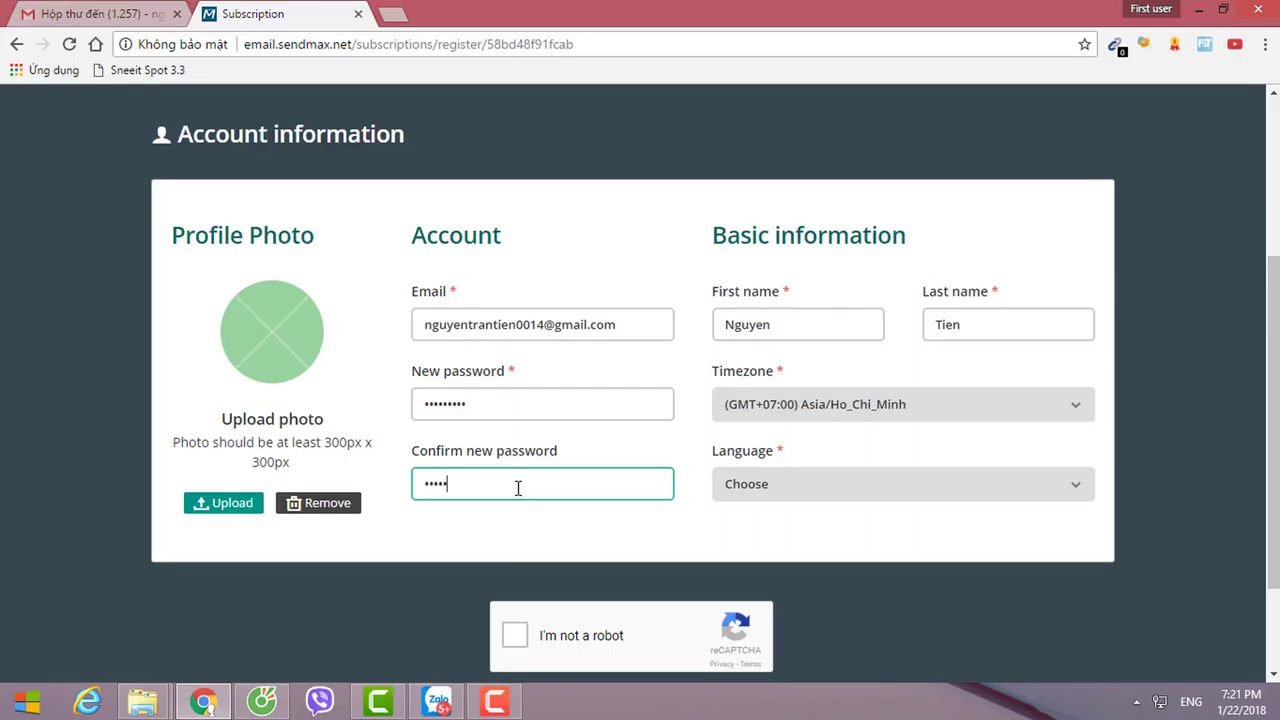
click(755, 484)
click(762, 551)
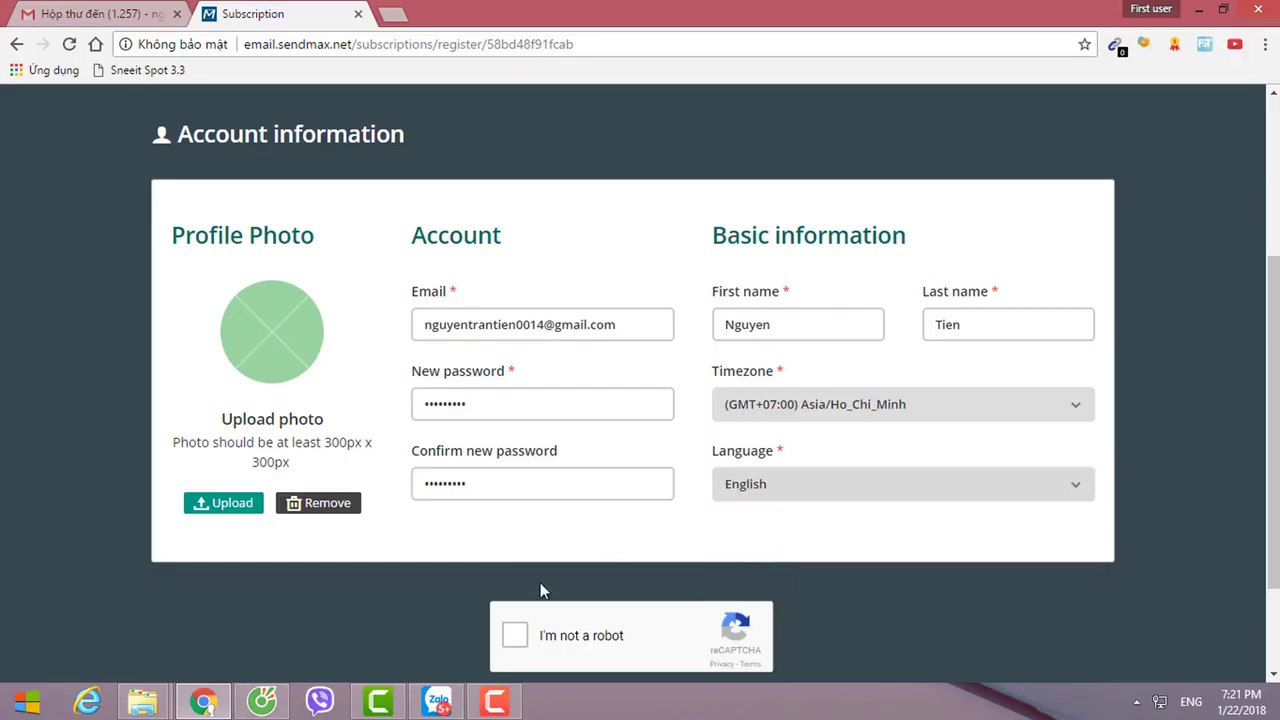
scroll(540, 591, down, 2)
click(514, 508)
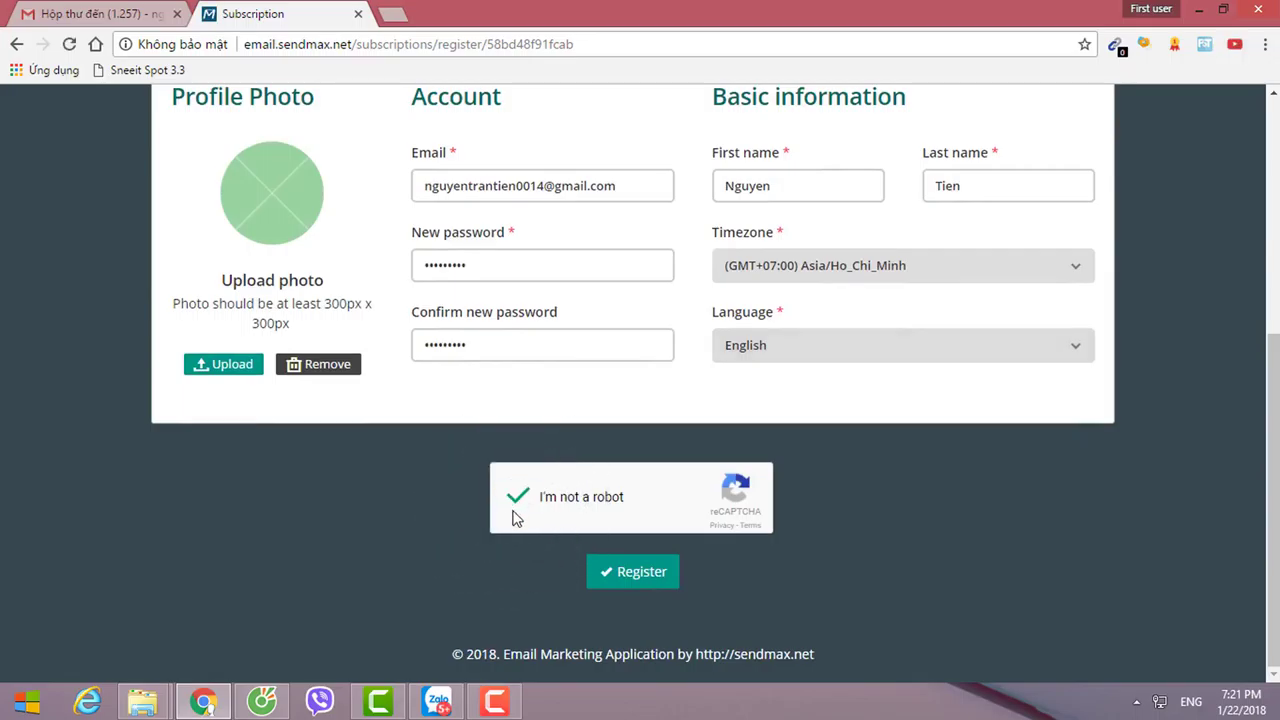
scroll(430, 446, up, 1)
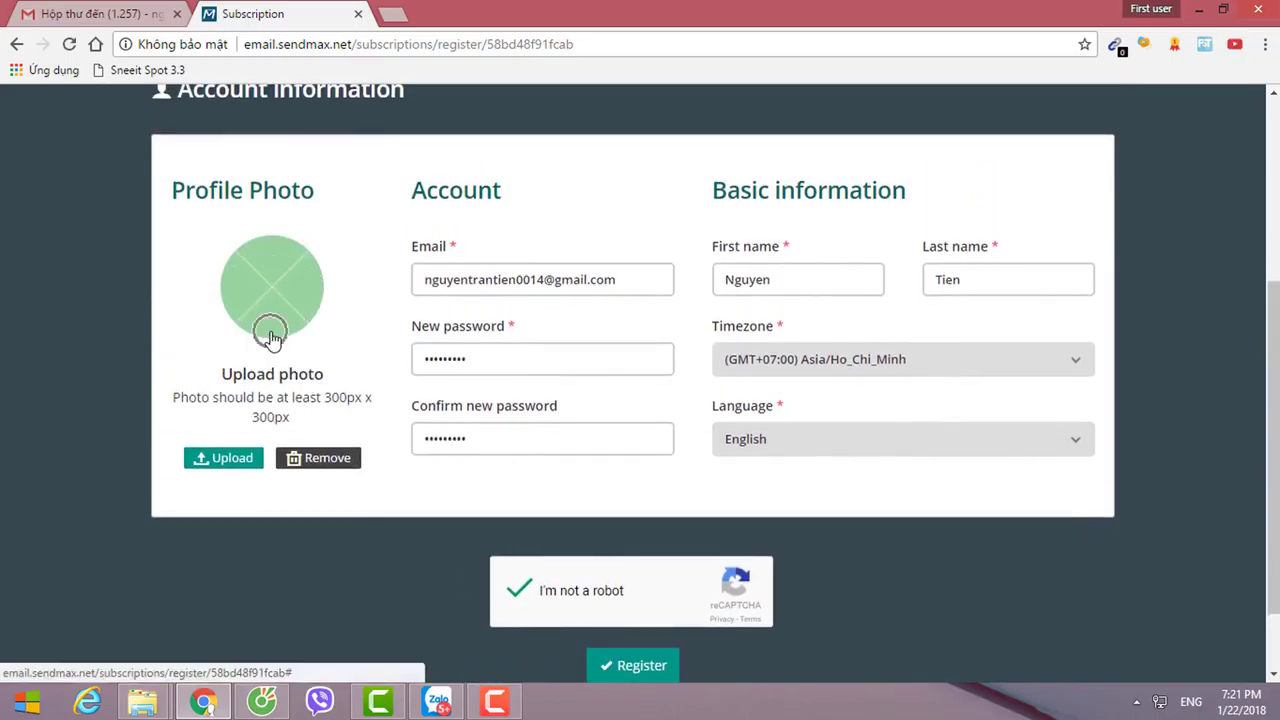
scroll(552, 558, down, 1)
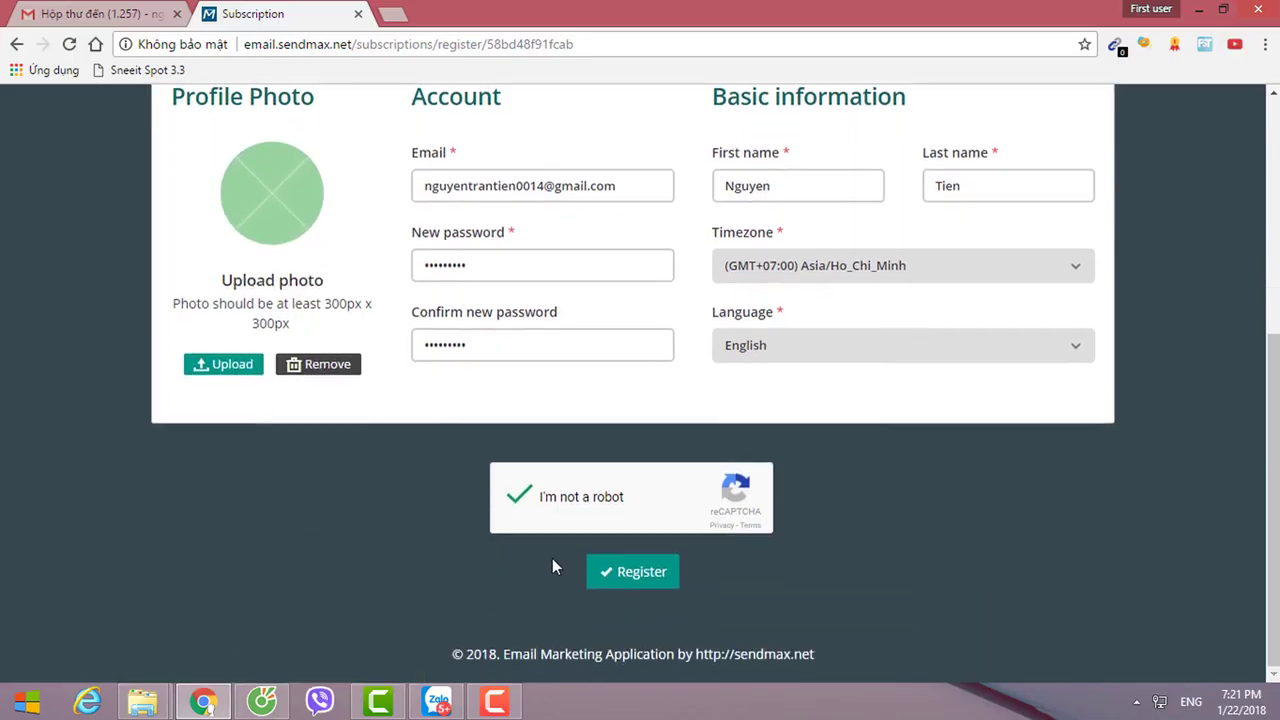
Submit the registration and decline saving the password in the browser.
click(628, 575)
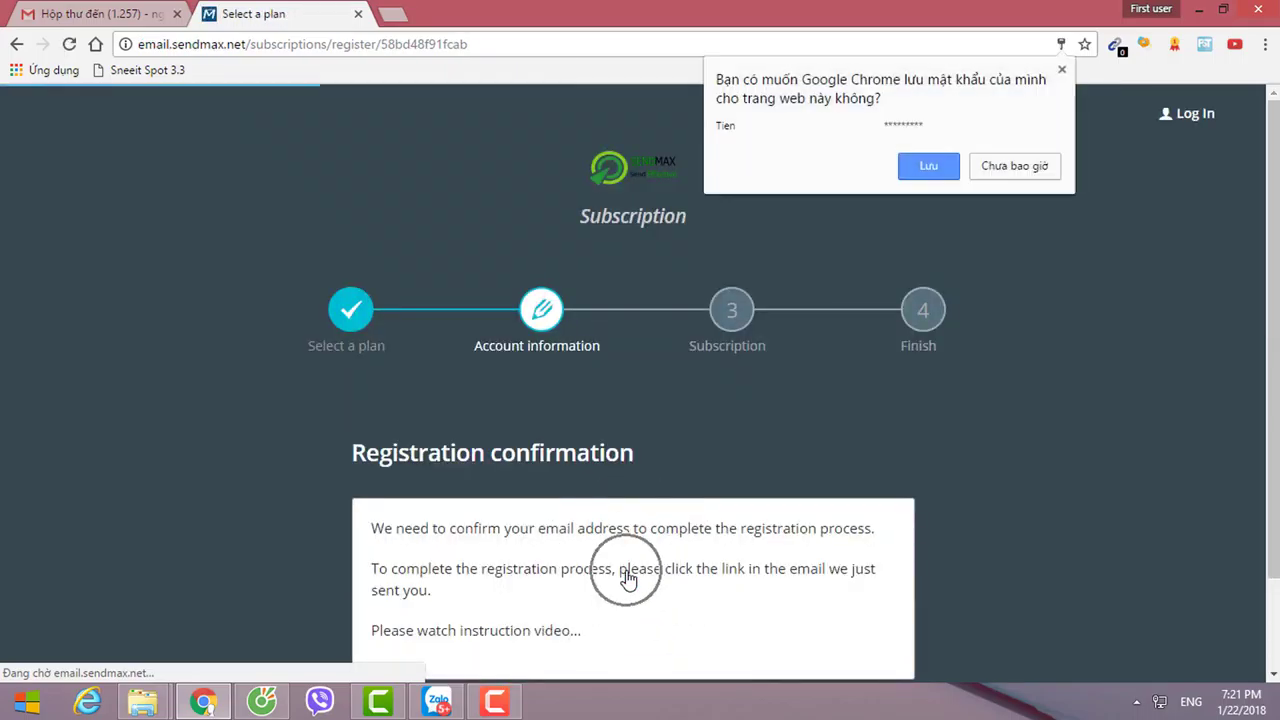
click(1003, 166)
scroll(961, 369, down, 2)
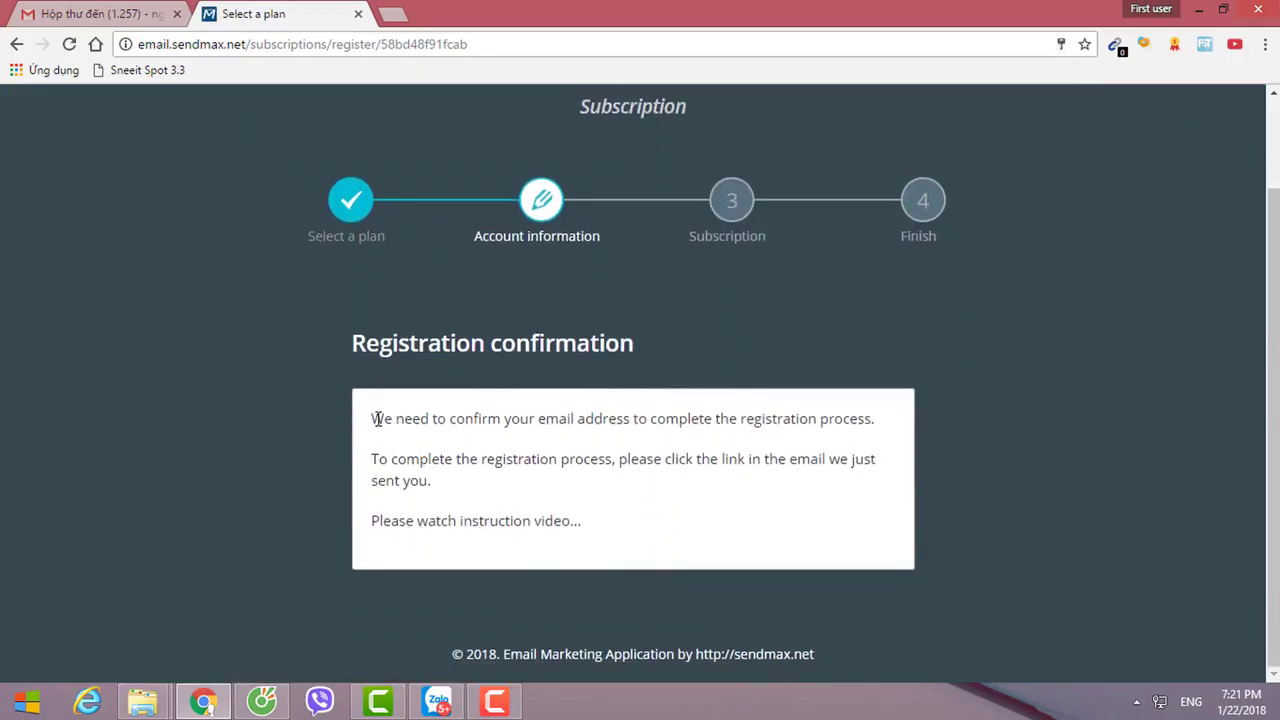
Read the e-mail confirmation notice, then show Gmail's Updates inbox category.
drag(377, 418, 836, 418)
drag(392, 460, 843, 460)
drag(380, 481, 471, 494)
click(534, 503)
click(129, 16)
click(748, 207)
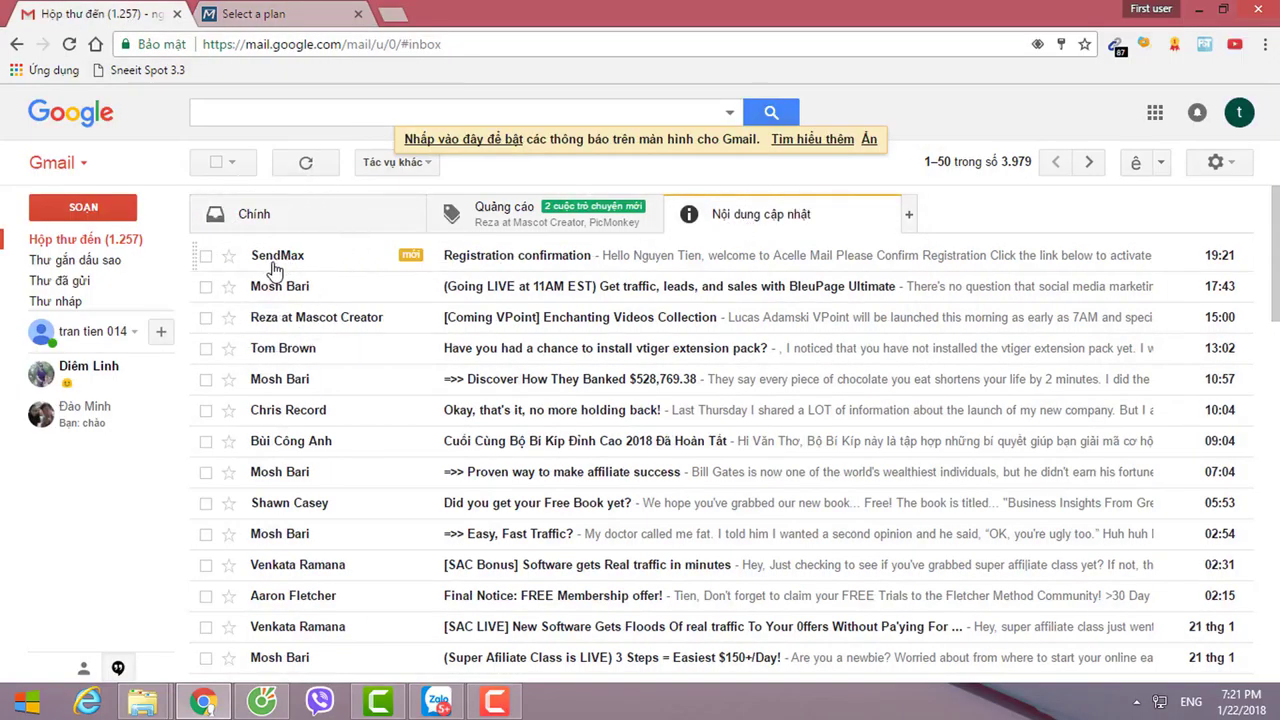
Open SendMax's Registration confirmation email, check sender details, and open its activation link in a new tab.
mouse_move(272, 264)
click(550, 266)
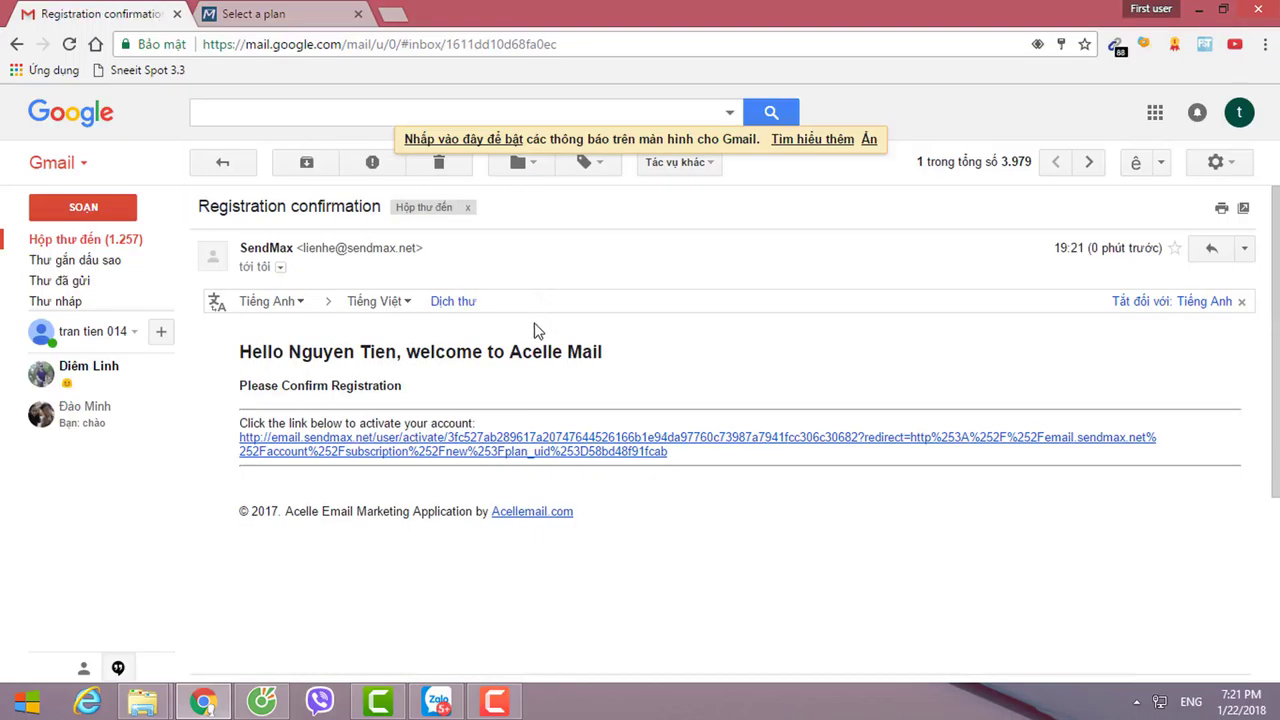
click(281, 267)
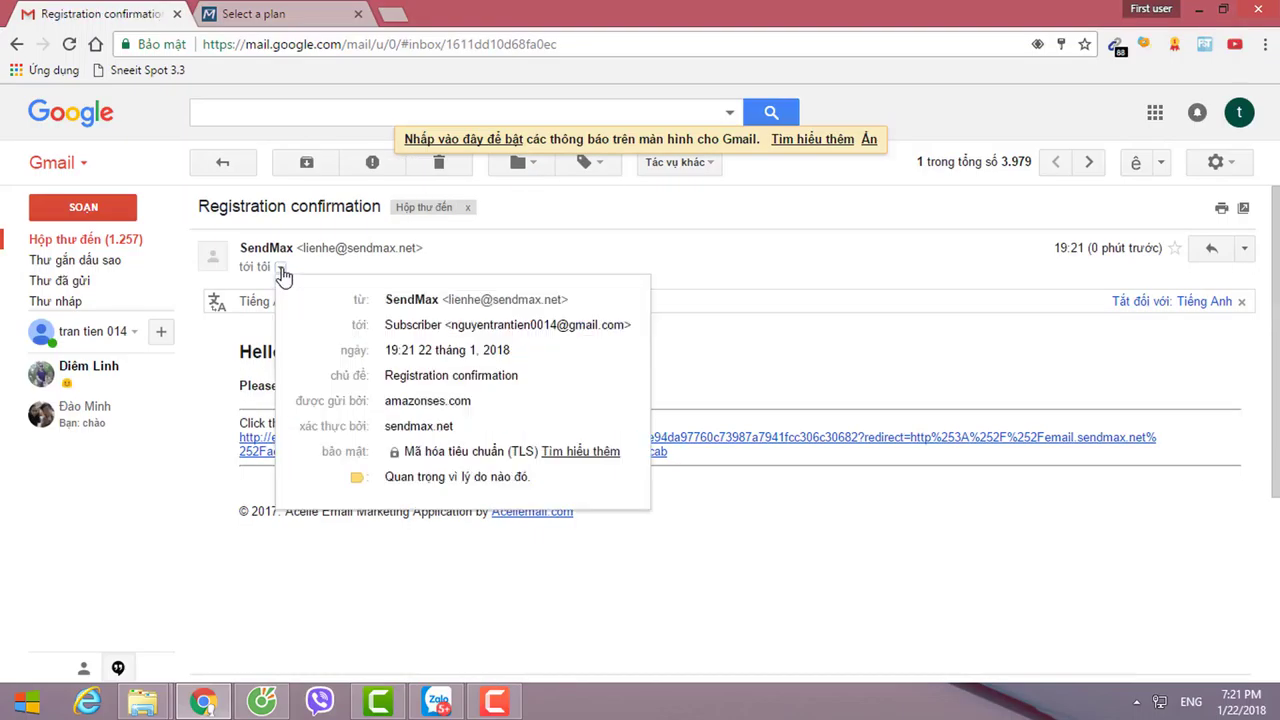
click(730, 277)
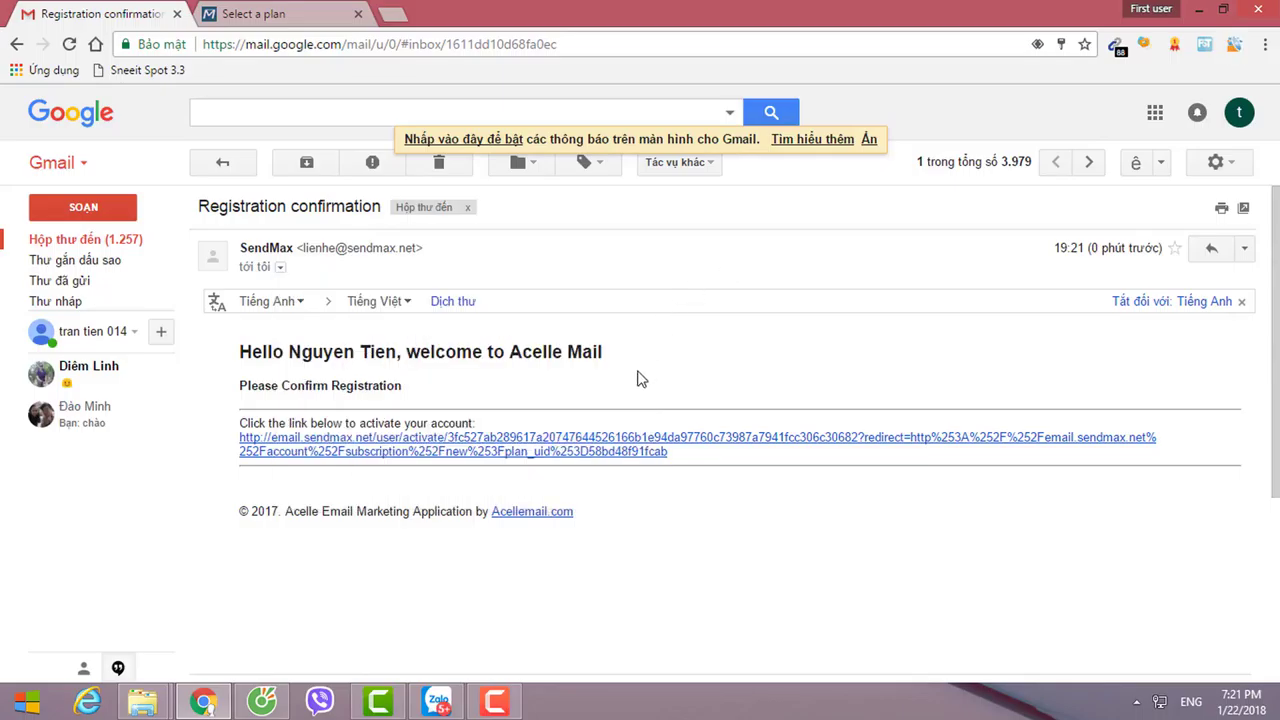
middle_click(502, 458)
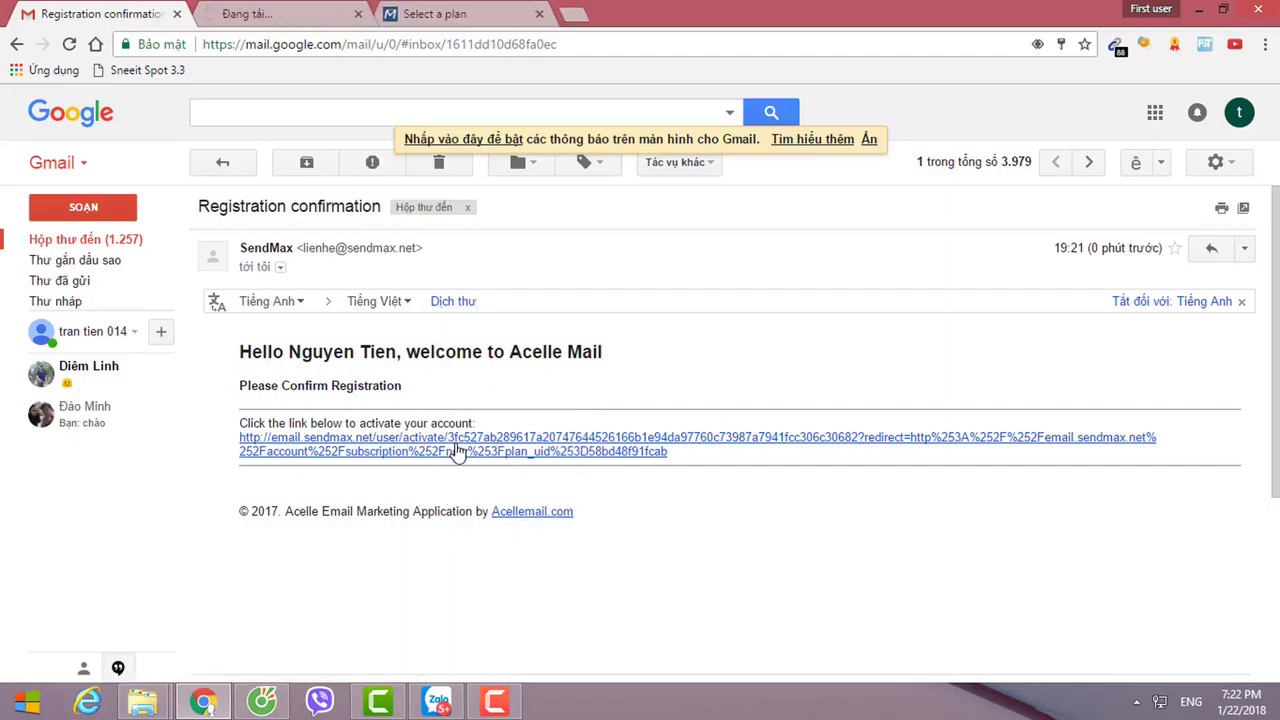
Acknowledge the activation, log in with the registered e-mail and password, and save the password.
click(298, 16)
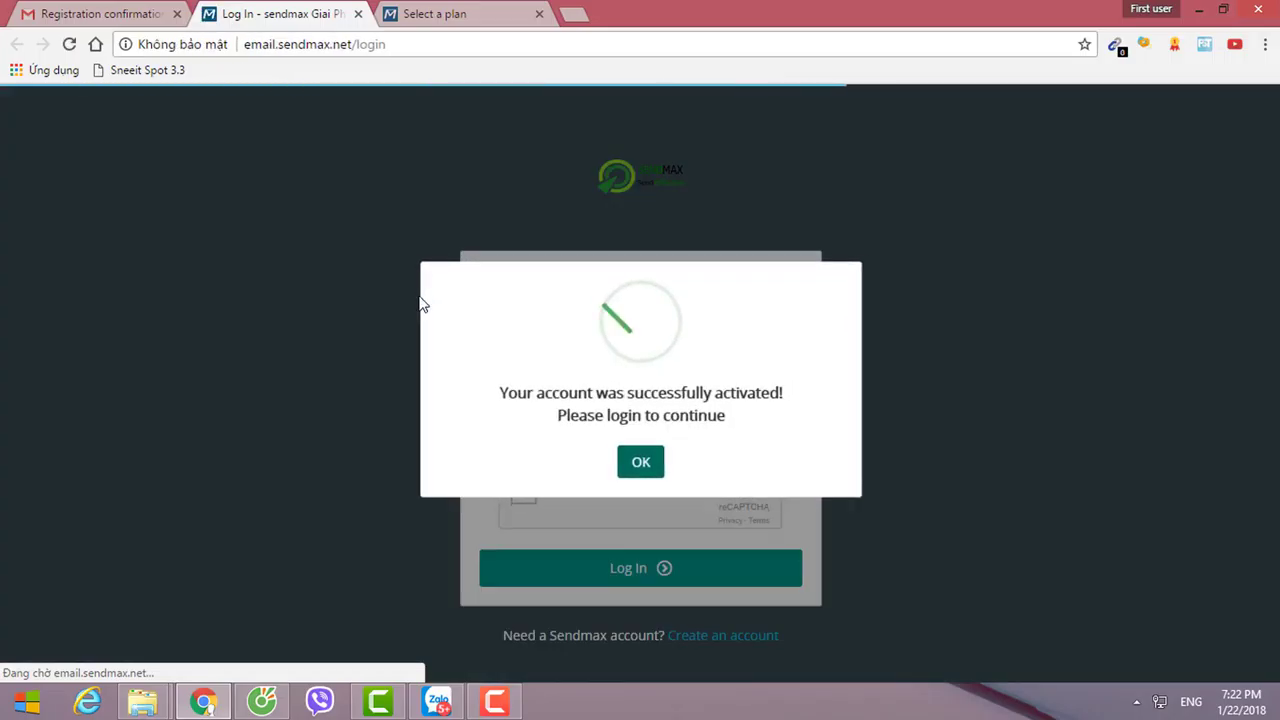
click(640, 463)
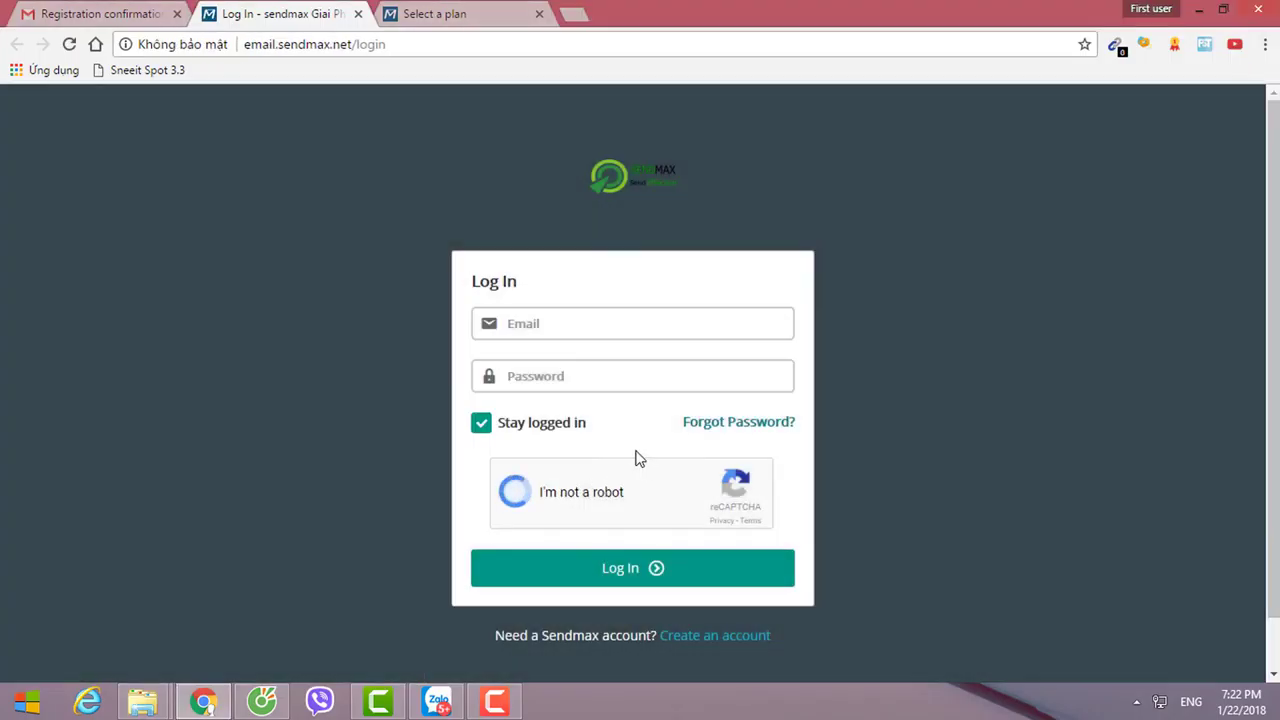
click(562, 322)
text(n)
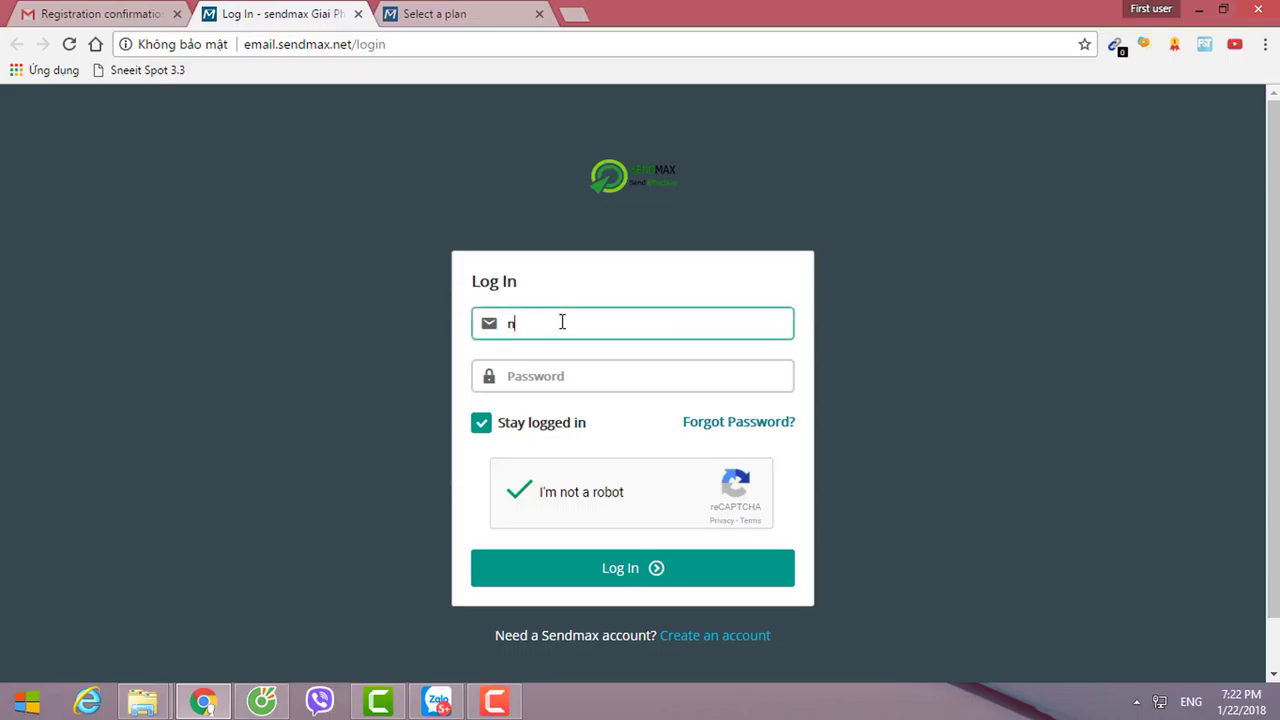
text(guye)
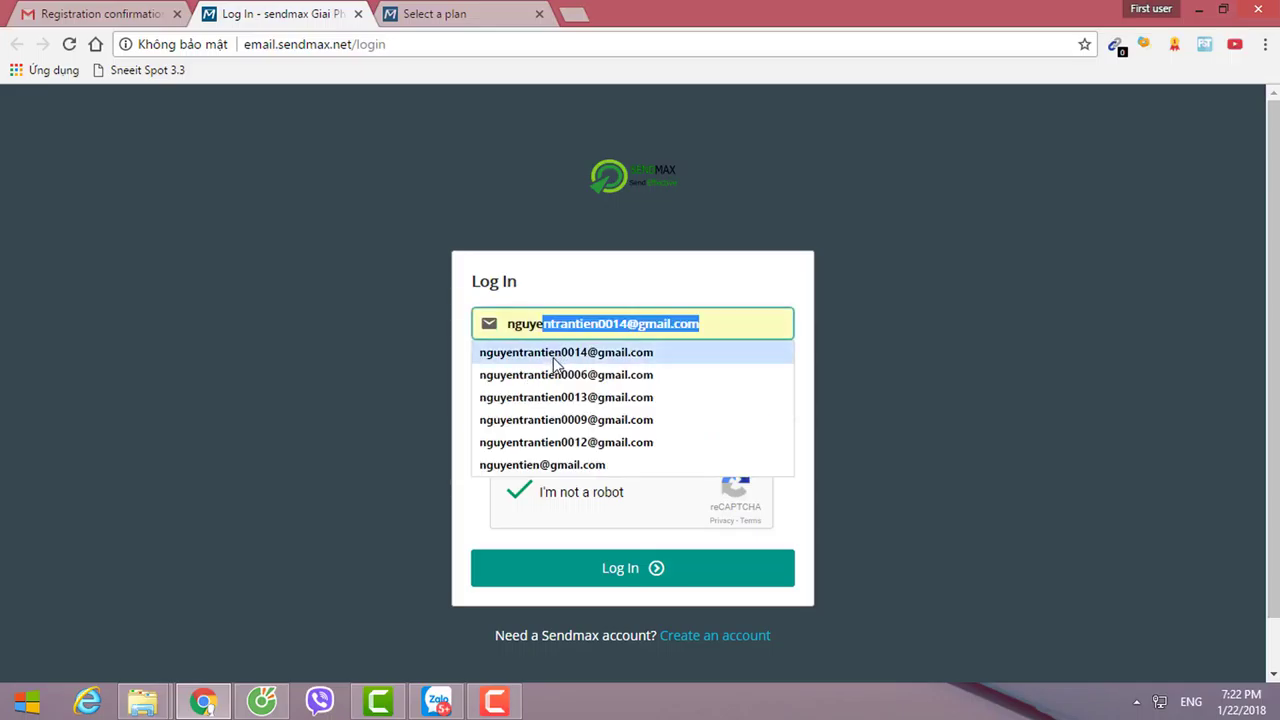
click(557, 355)
click(555, 372)
text(••)
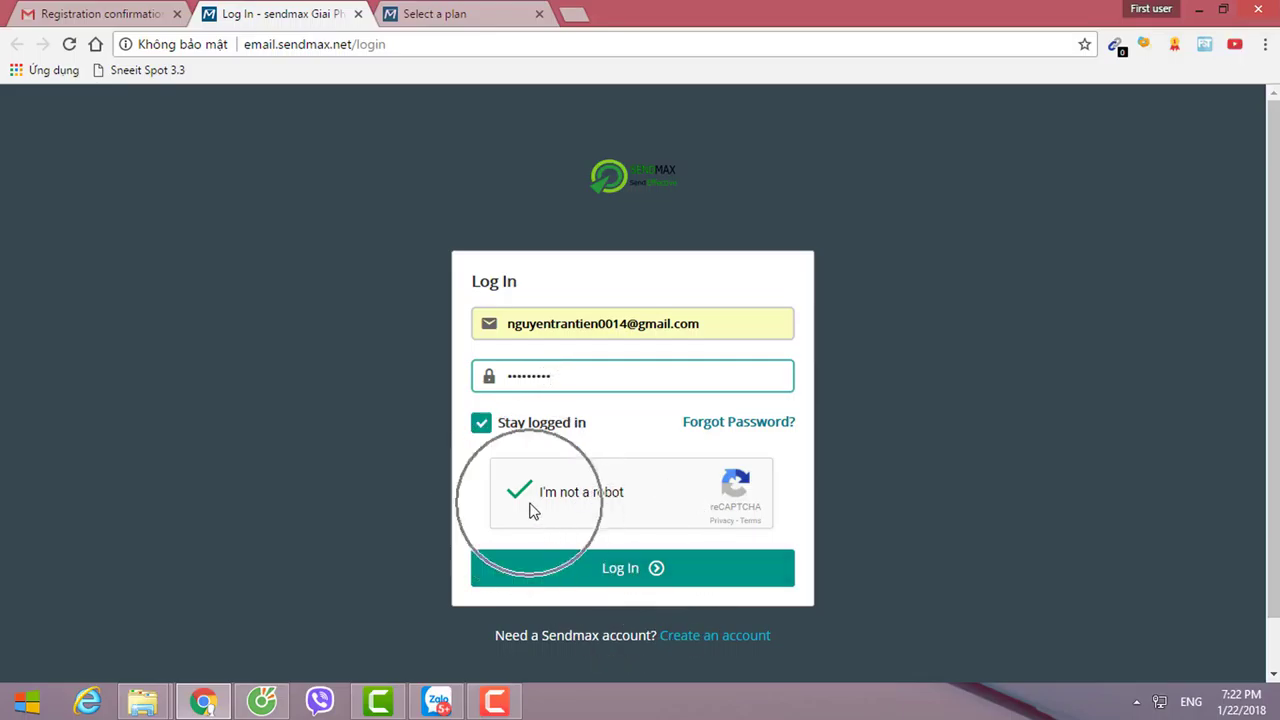
click(620, 575)
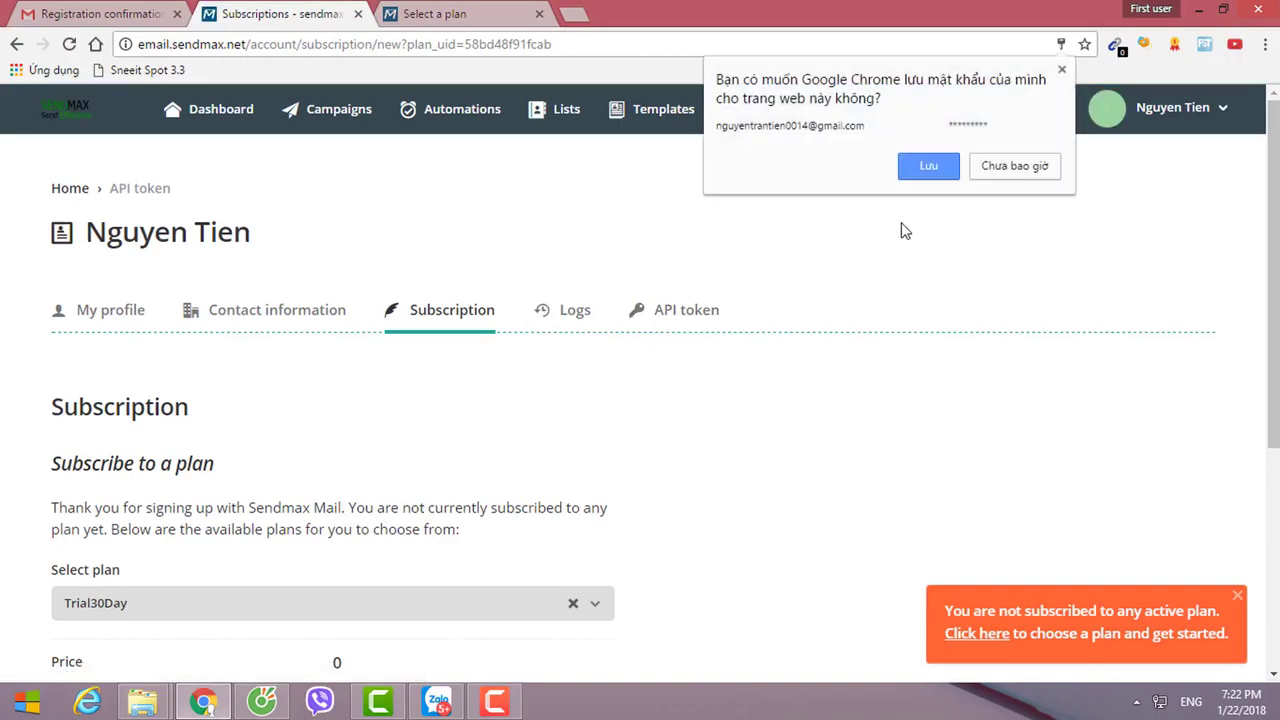
click(928, 166)
Review the Trial30Day plan's full details and click Get started to subscribe.
scroll(620, 440, down, 3)
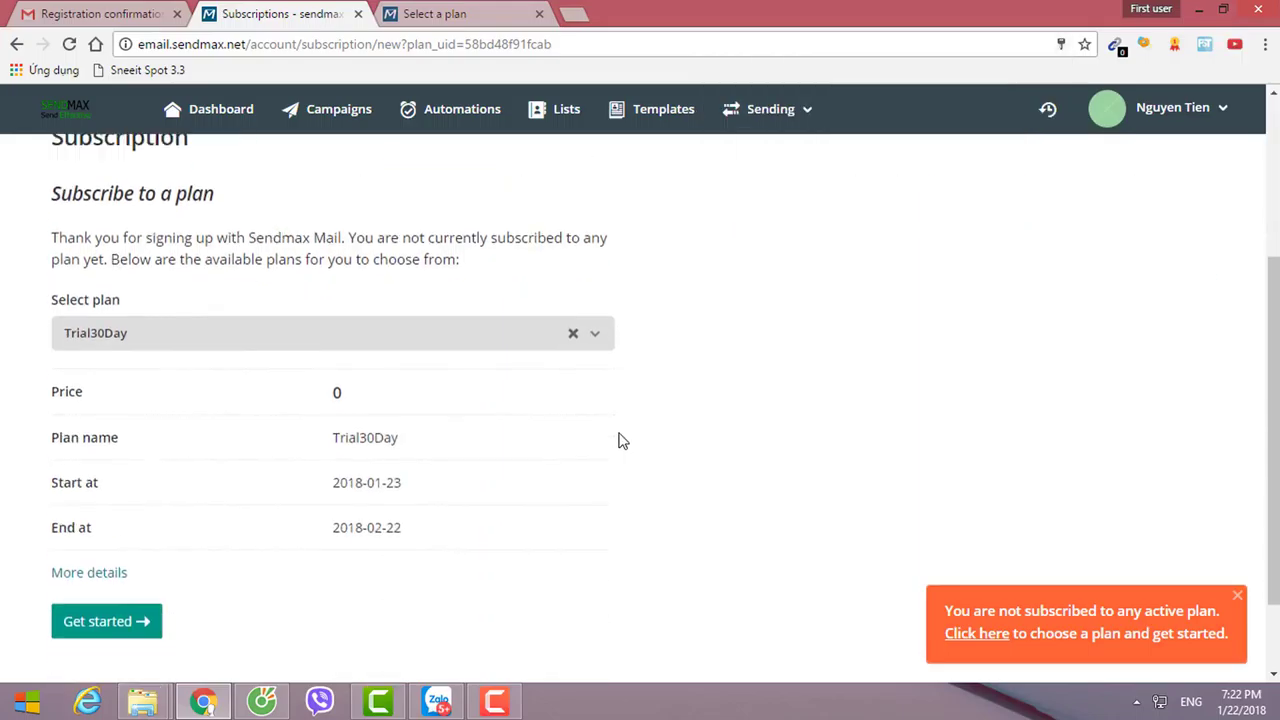
key(ctrl)
key(ctrl)
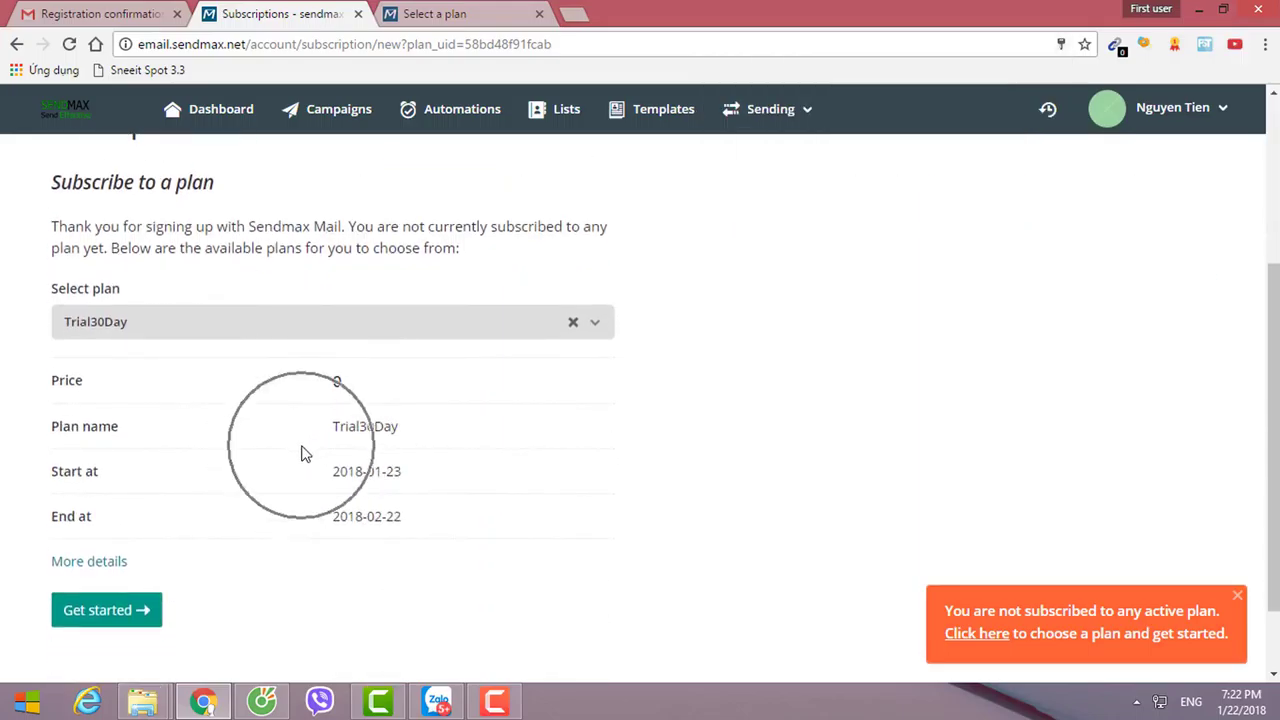
key(ctrl)
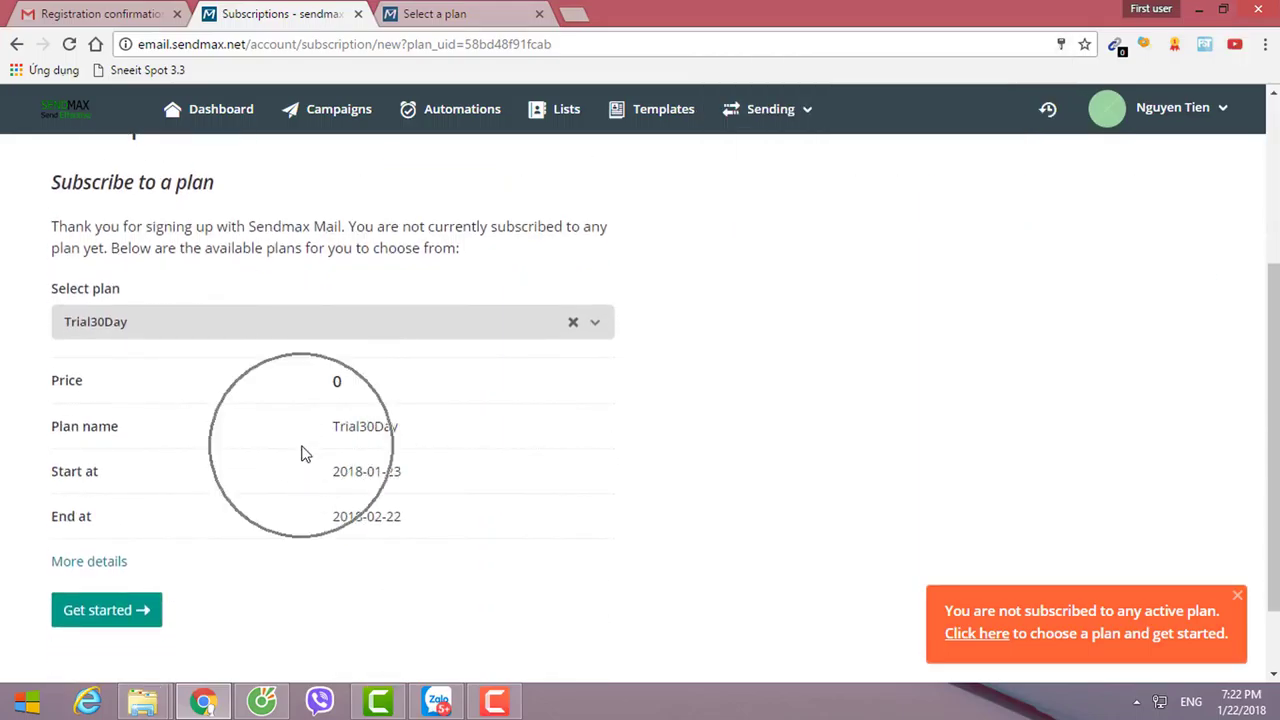
click(101, 565)
scroll(280, 506, down, 4)
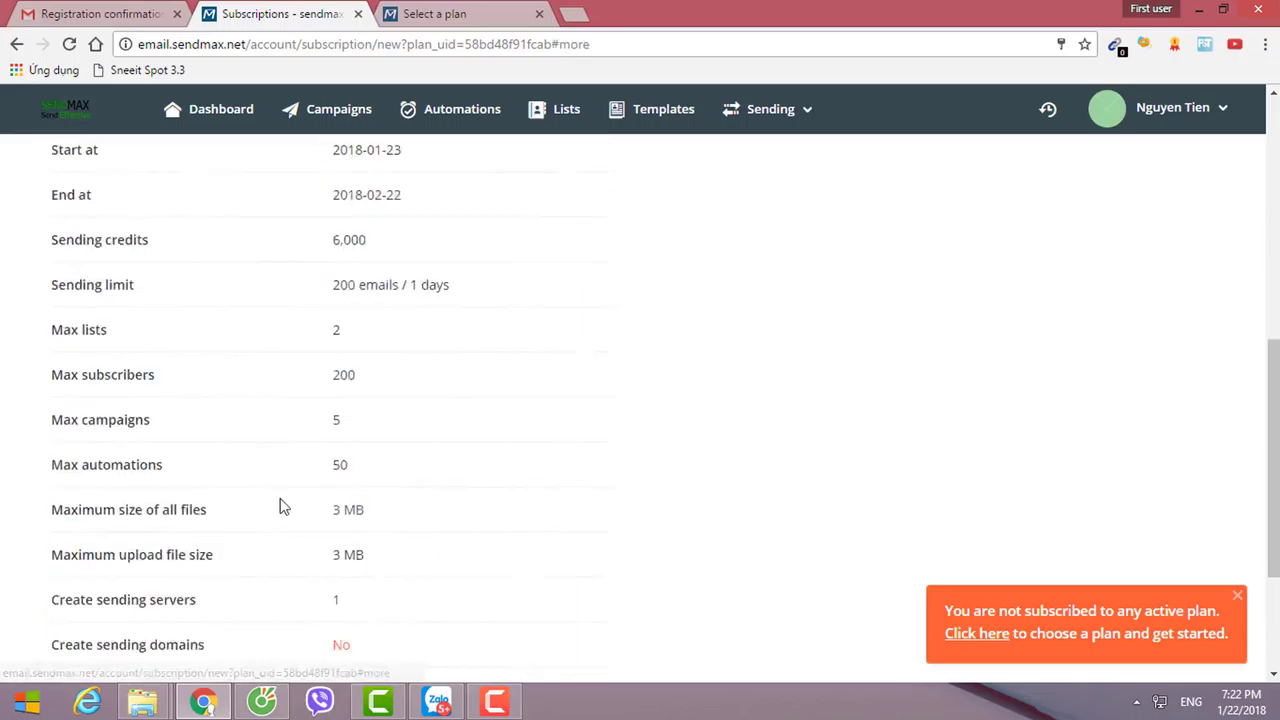
key(ctrl)
scroll(330, 500, down, 3)
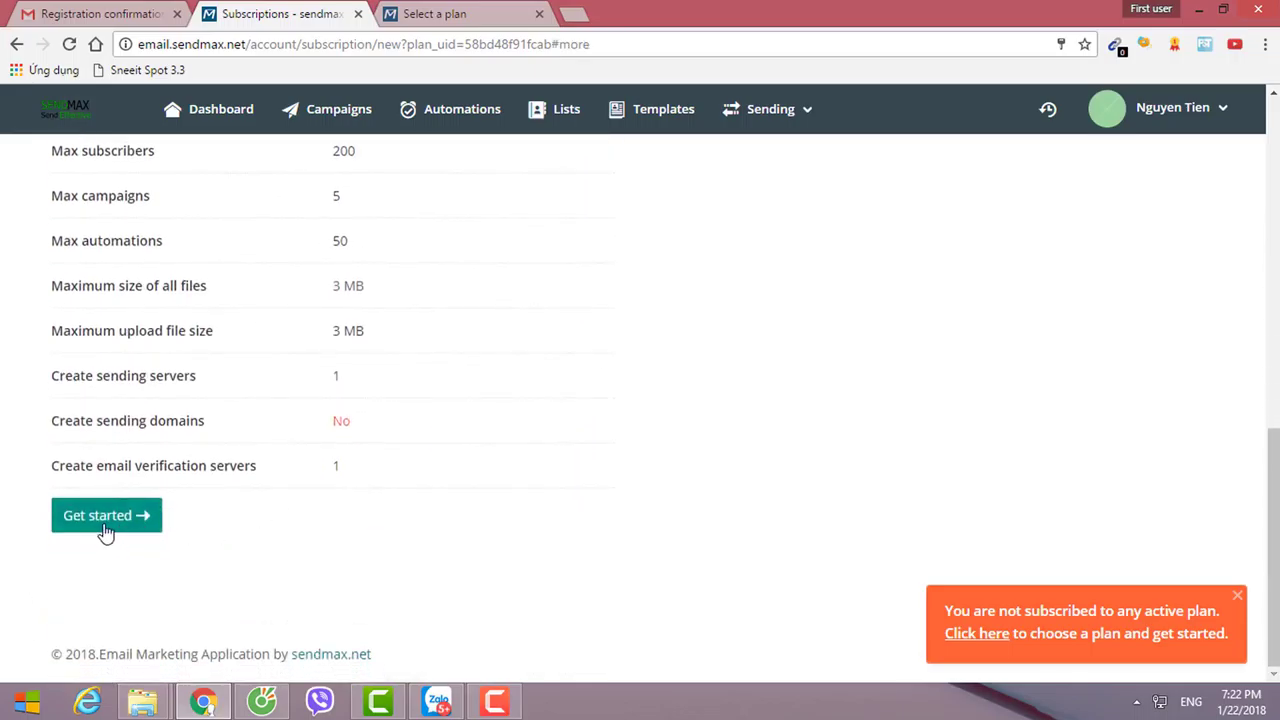
click(103, 515)
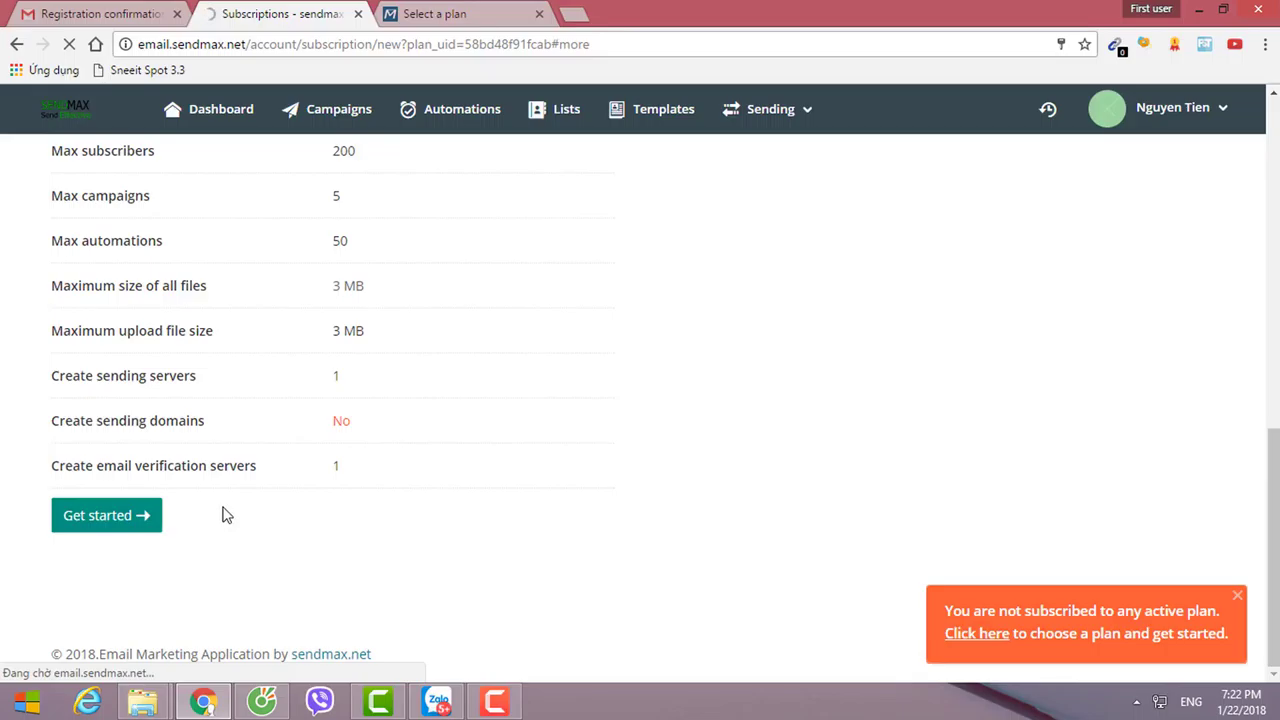
key(ctrl)
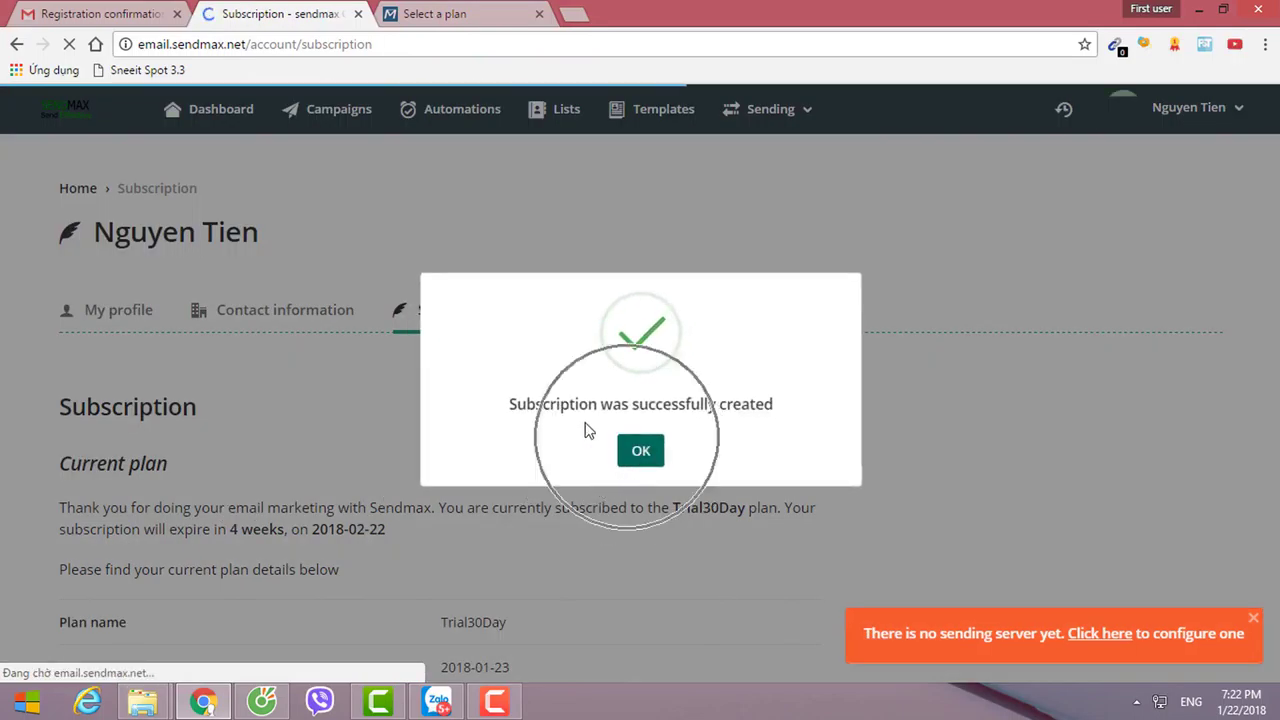
Dismiss the success message and review the current plan's 2018-02-22 expiry down to Available plans.
click(639, 455)
scroll(571, 508, down, 2)
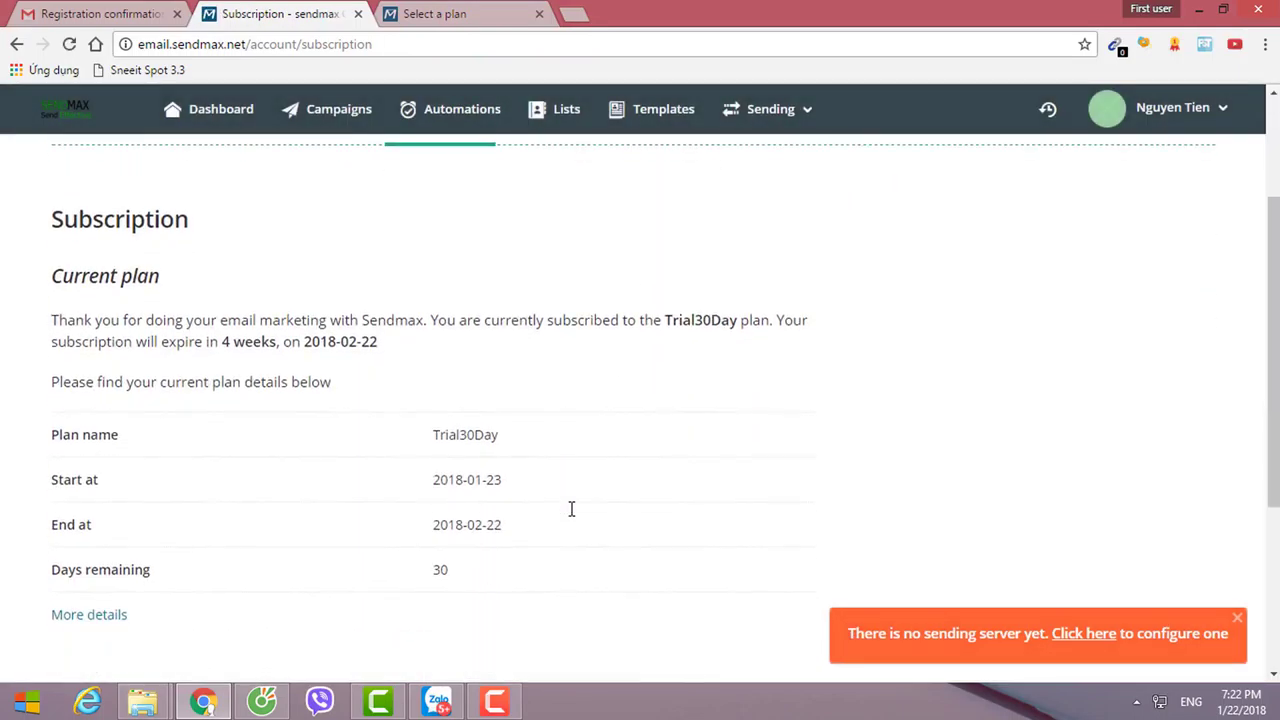
drag(207, 342, 409, 349)
click(437, 364)
click(434, 364)
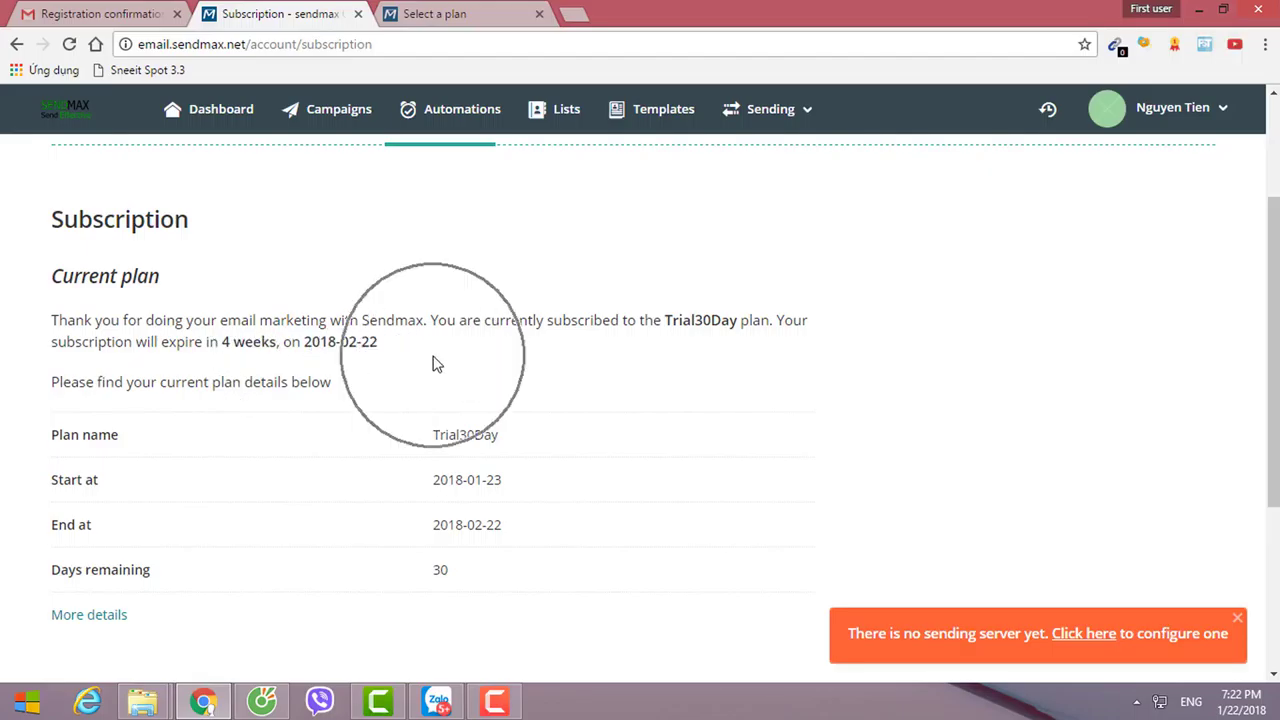
scroll(500, 486, down, 2)
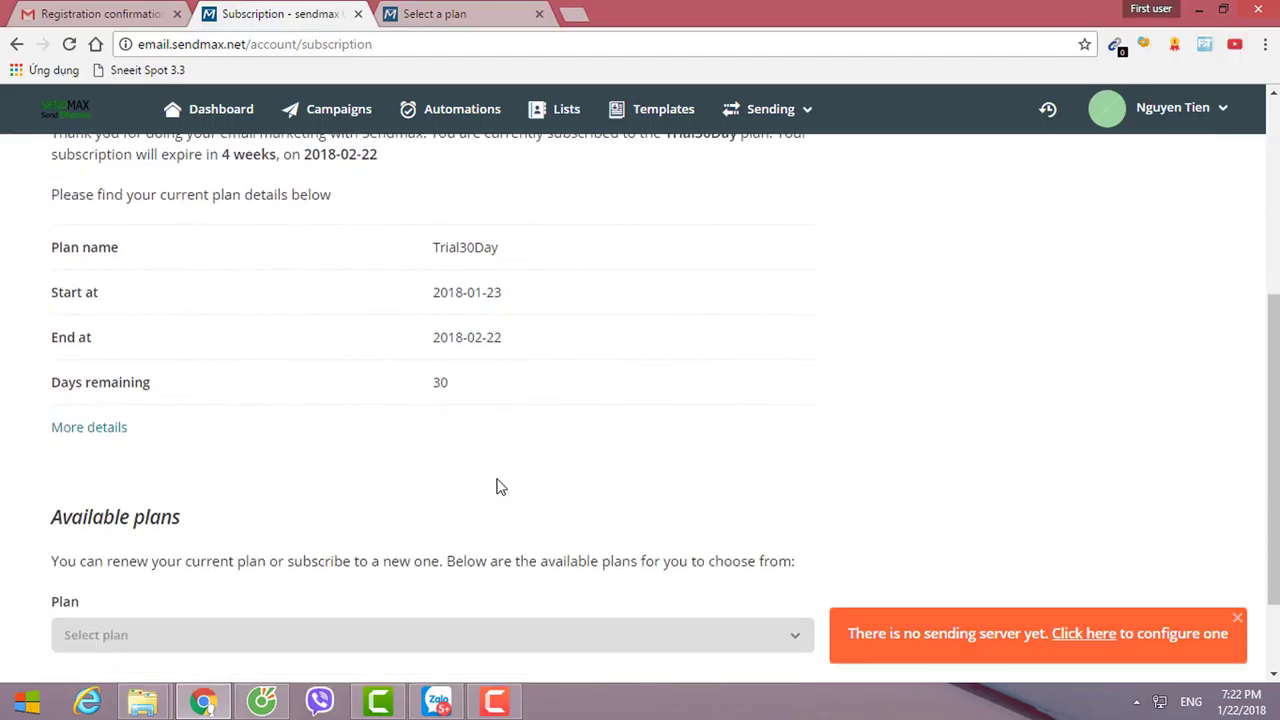
scroll(460, 435, down, 1)
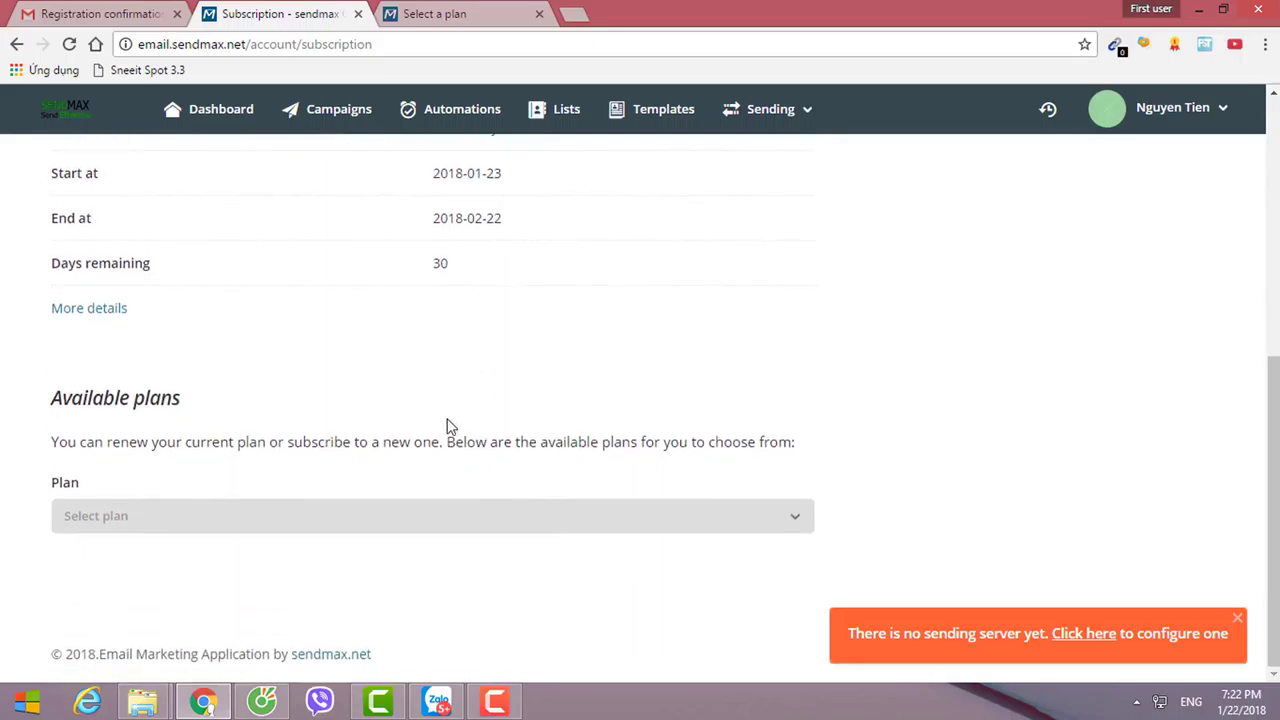
click(102, 402)
Choose Trial30Day in the Available plans dropdown and click Get started.
click(142, 512)
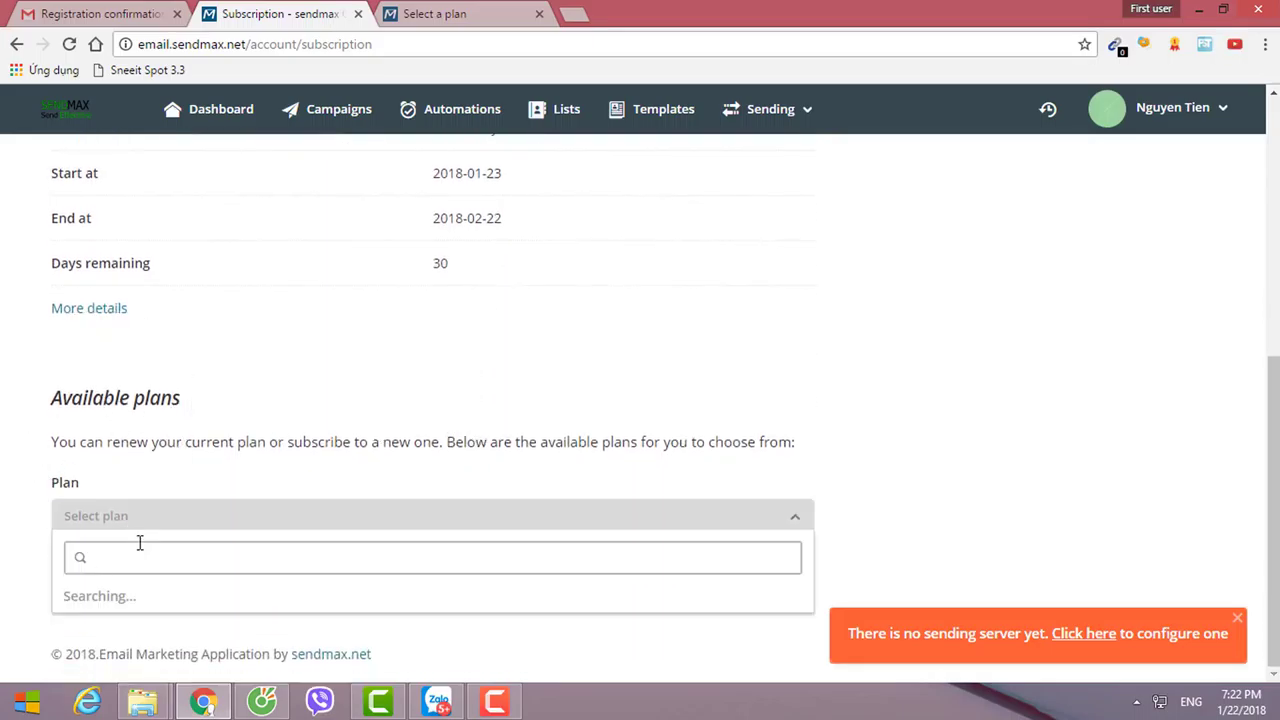
click(129, 365)
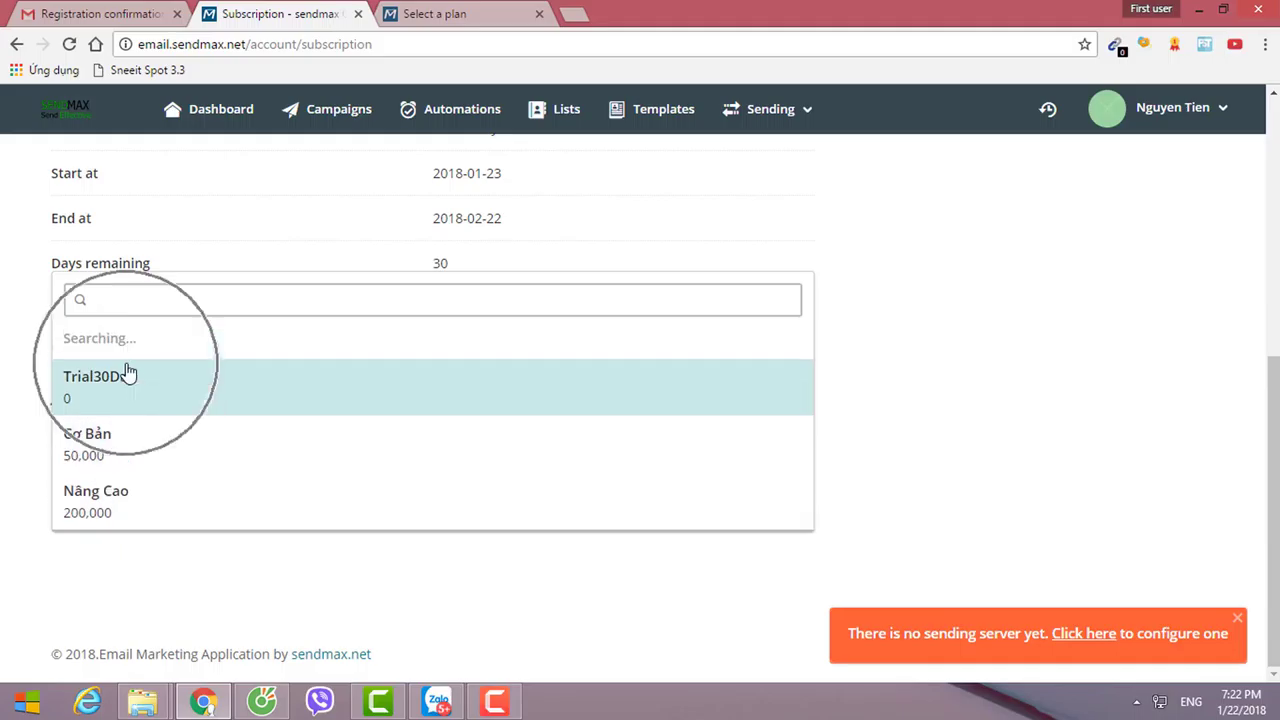
click(120, 388)
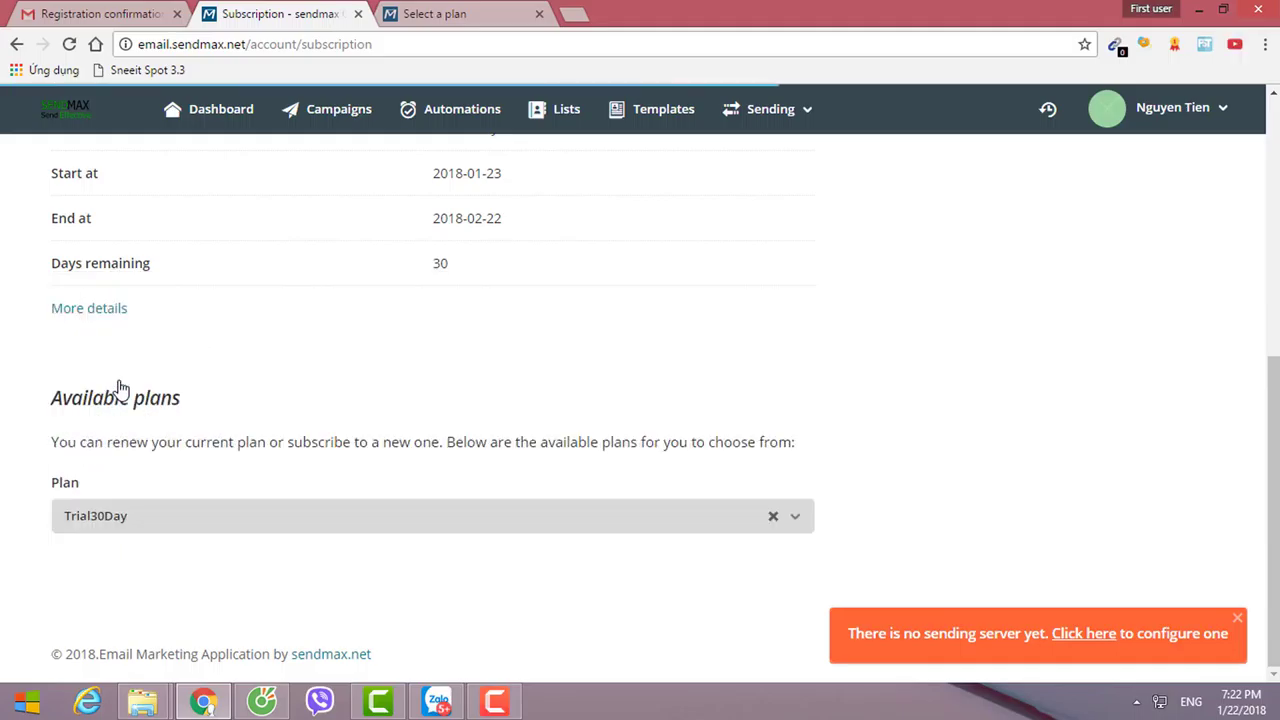
scroll(195, 480, down, 3)
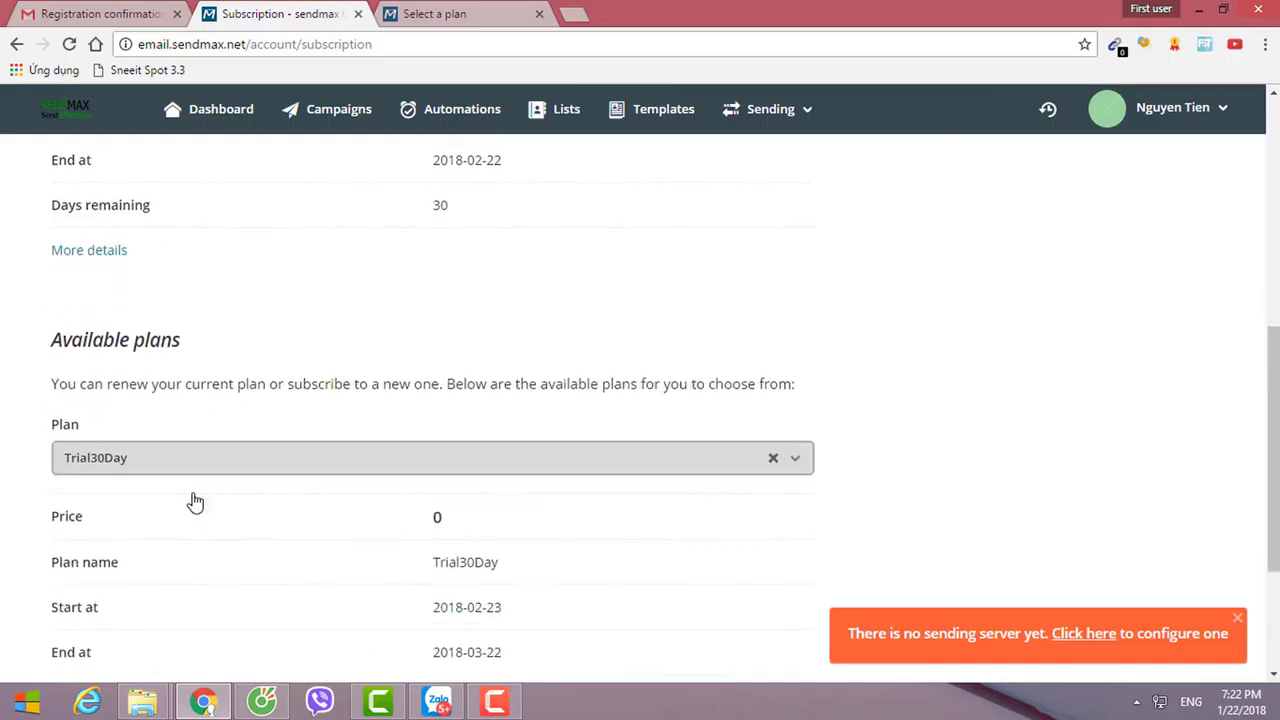
click(88, 538)
click(88, 536)
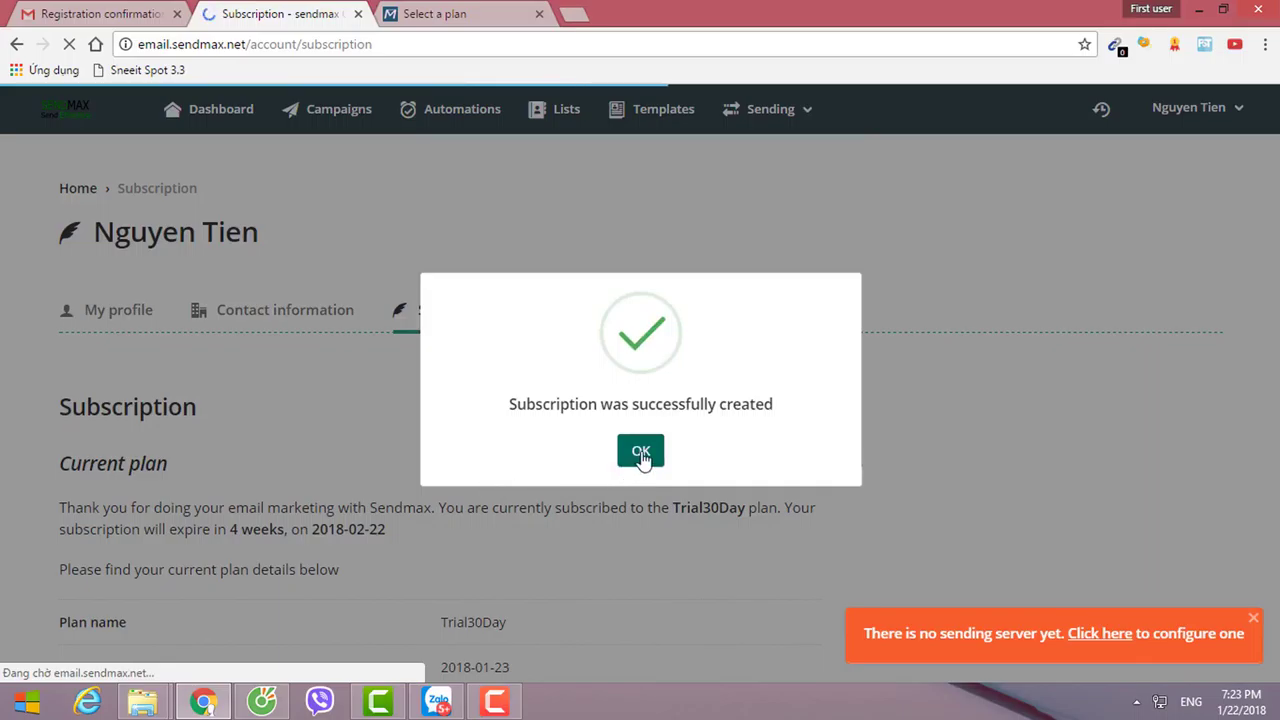
Dismiss the success message and review the Current plan and the 2018-02-23 to 2018-03-22 Next plan.
click(640, 452)
scroll(274, 512, down, 3)
drag(76, 183, 120, 183)
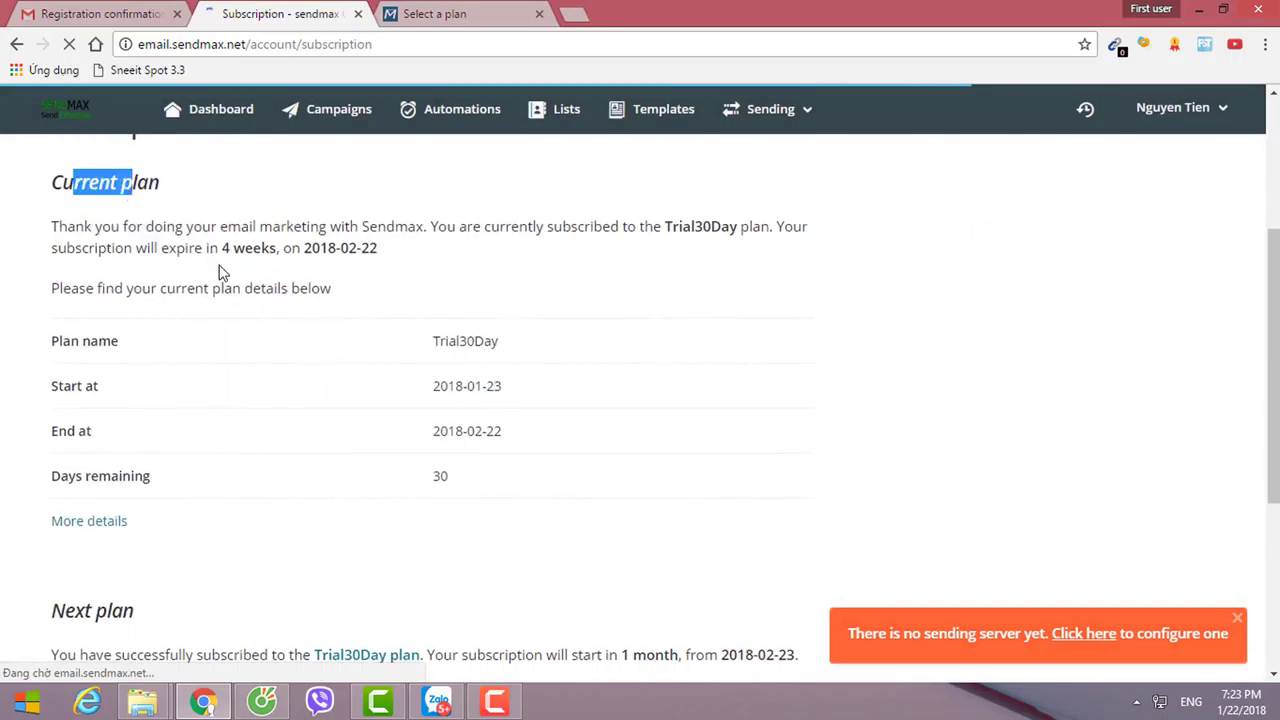
drag(204, 288, 260, 280)
scroll(294, 409, down, 3)
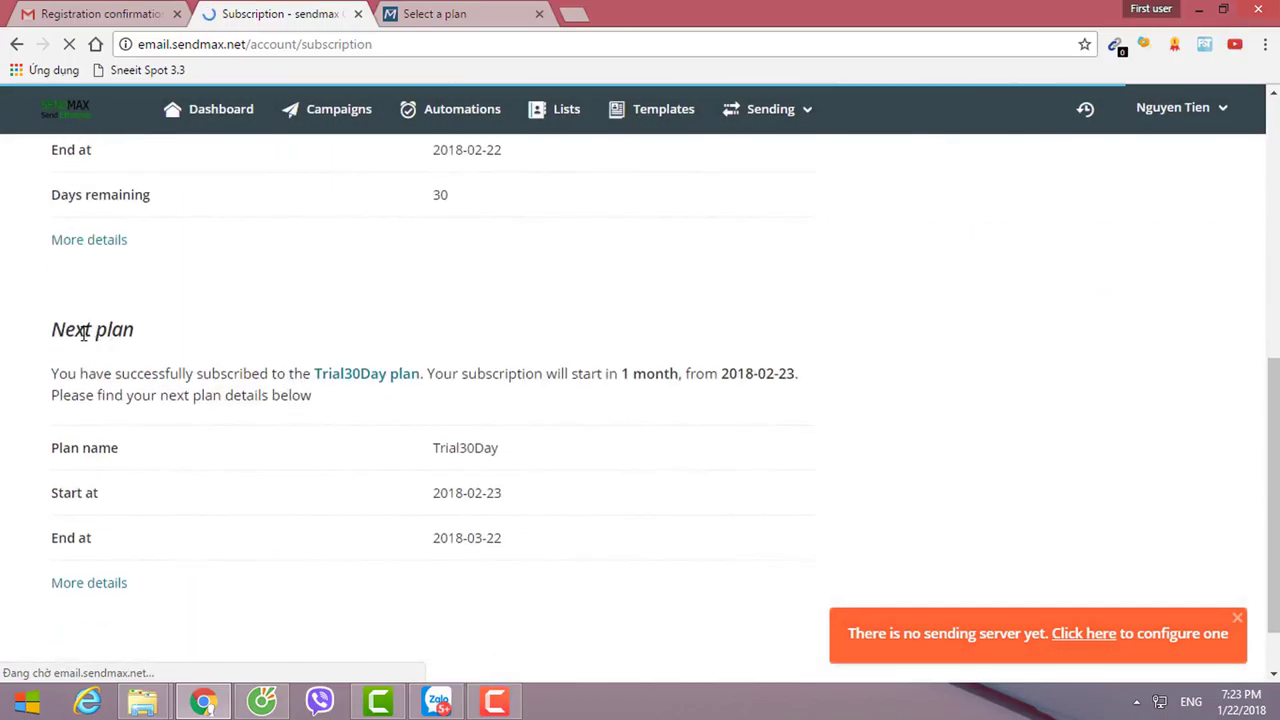
scroll(150, 490, down, 1)
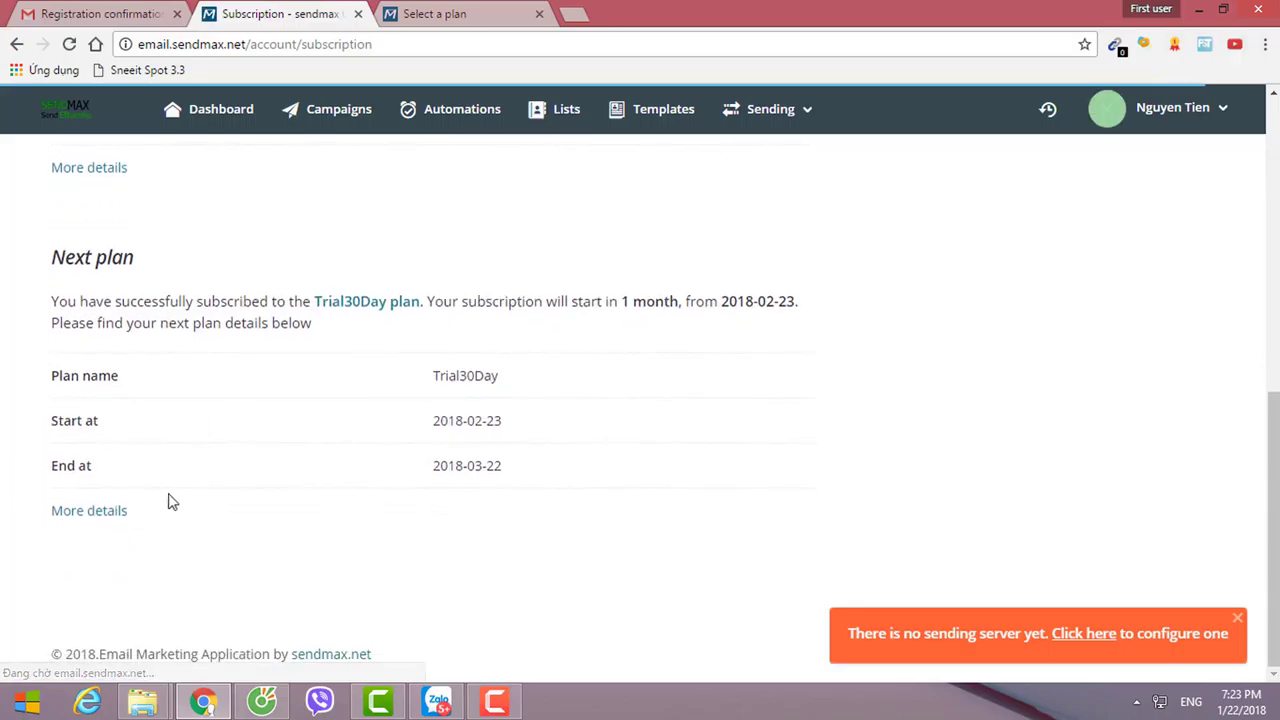
scroll(253, 484, up, 3)
scroll(253, 484, up, 2)
scroll(245, 460, down, 1)
click(240, 438)
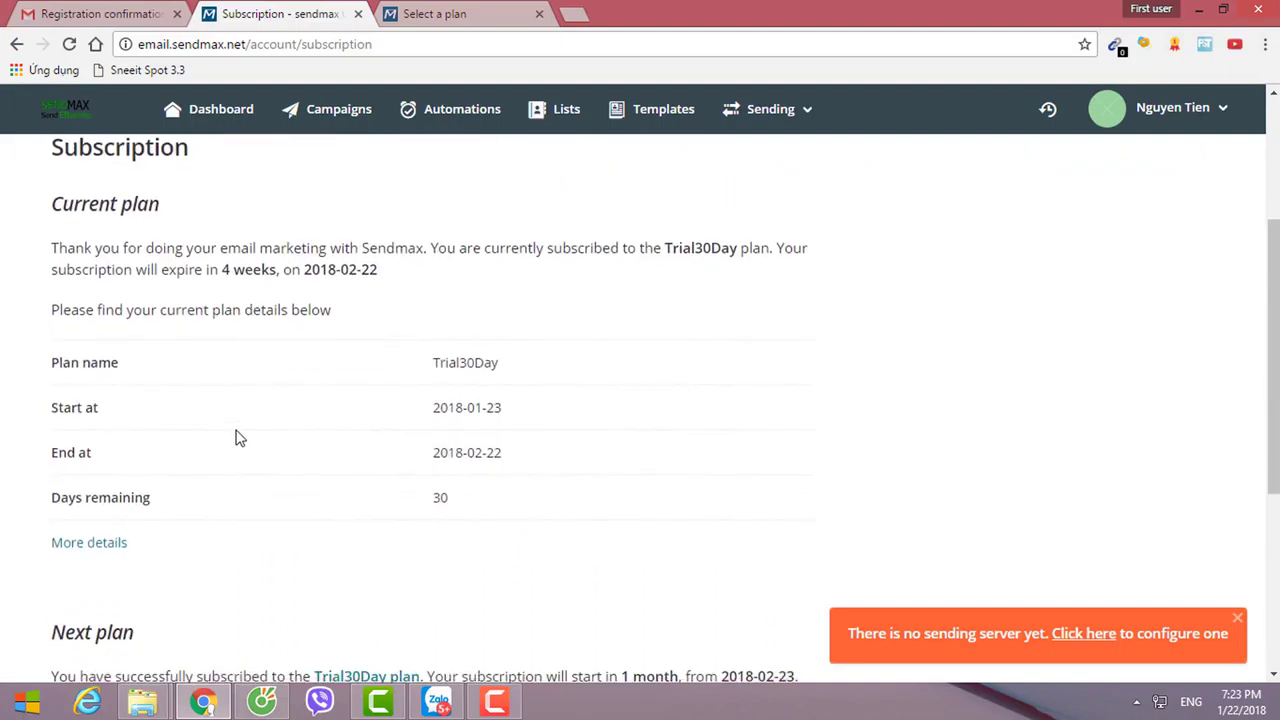
scroll(240, 438, up, 3)
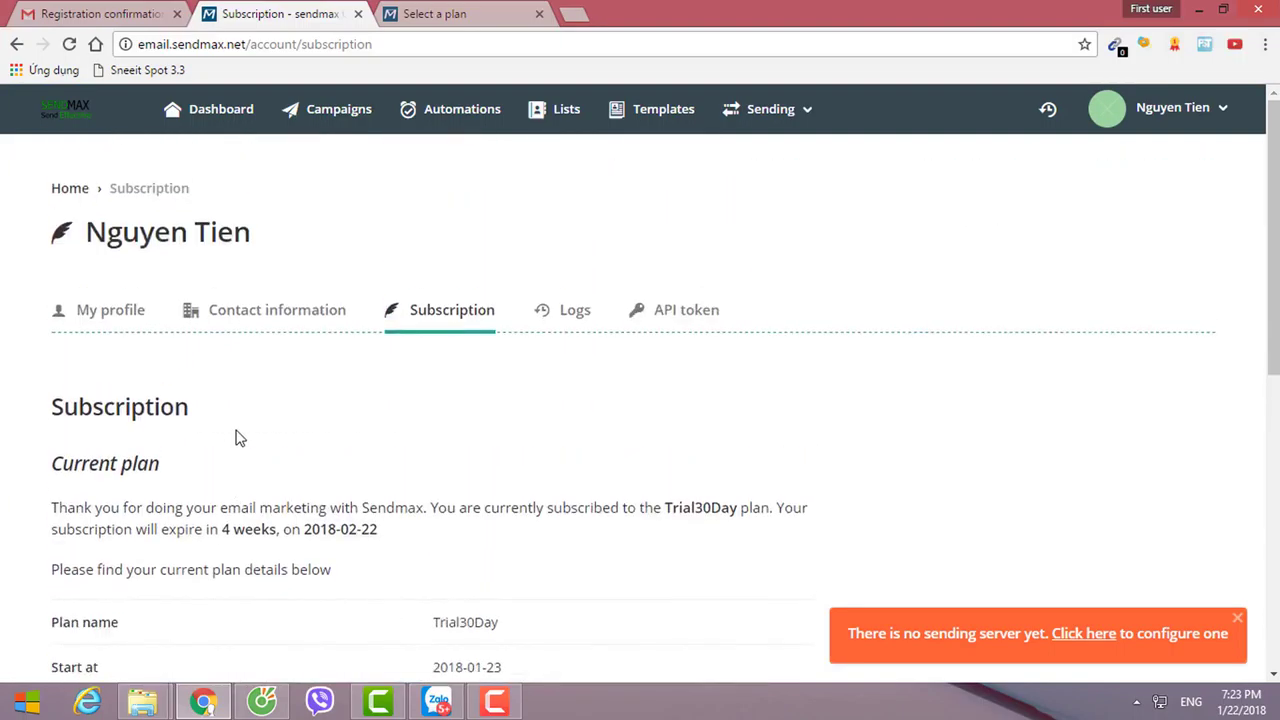
Open the My profile page and scroll through its form.
click(98, 327)
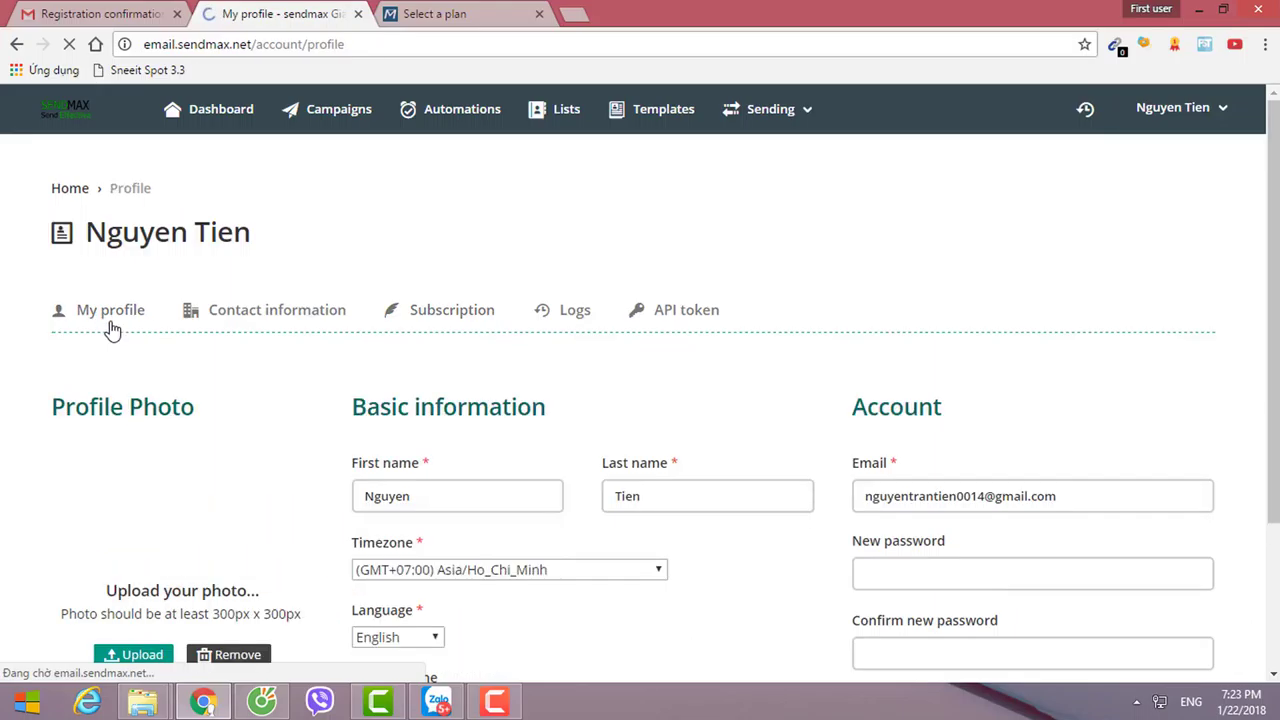
scroll(400, 400, down, 2)
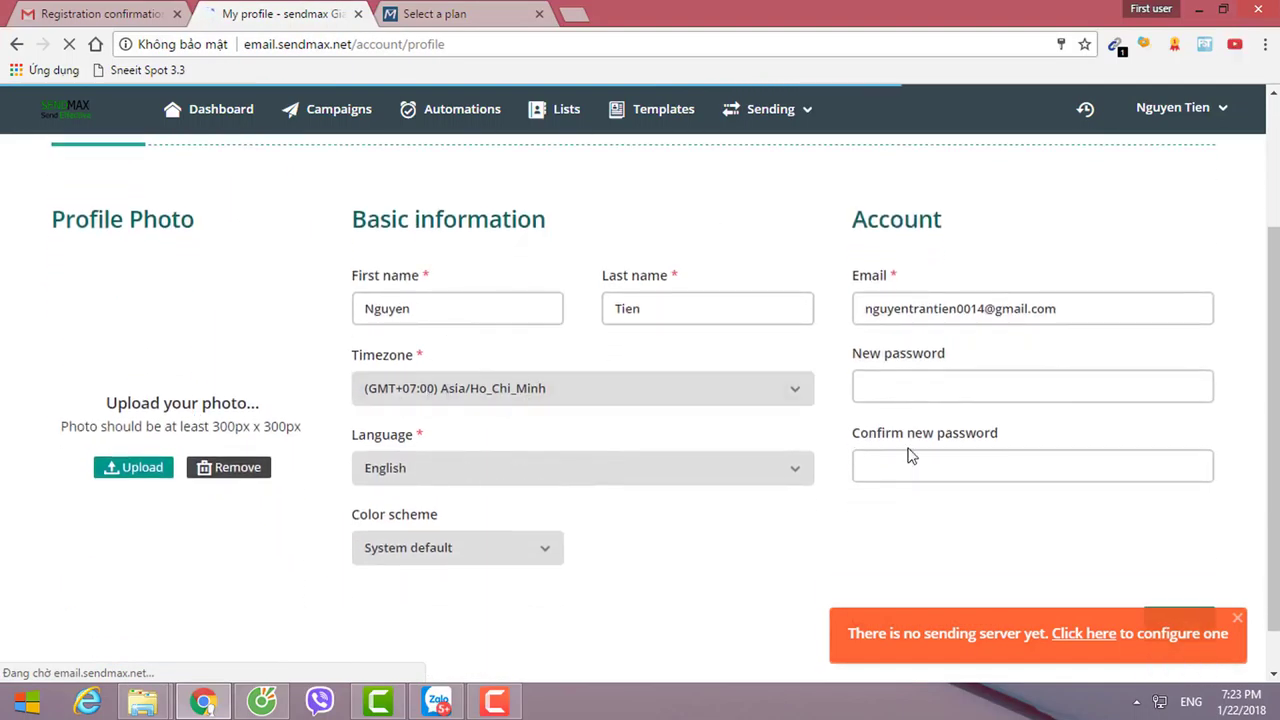
scroll(414, 377, up, 2)
Open Contact information and browse the primary contact and billing forms.
click(290, 317)
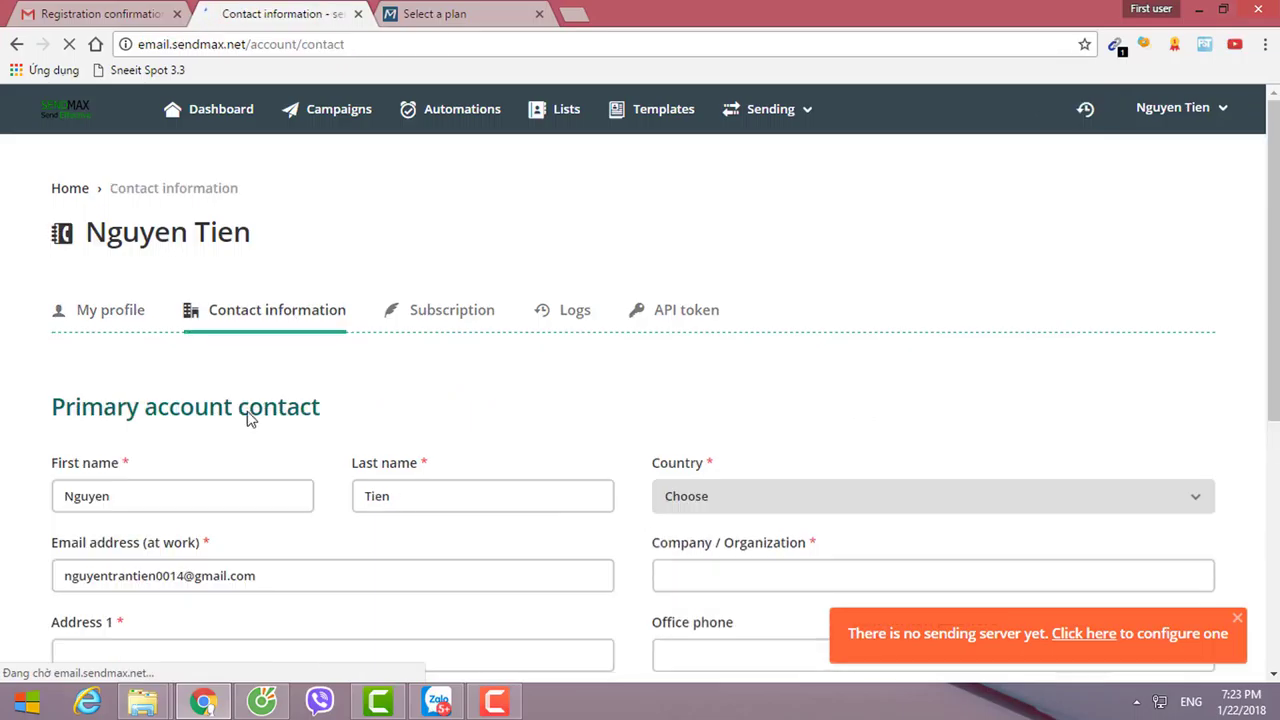
scroll(460, 508, down, 3)
scroll(475, 508, down, 1)
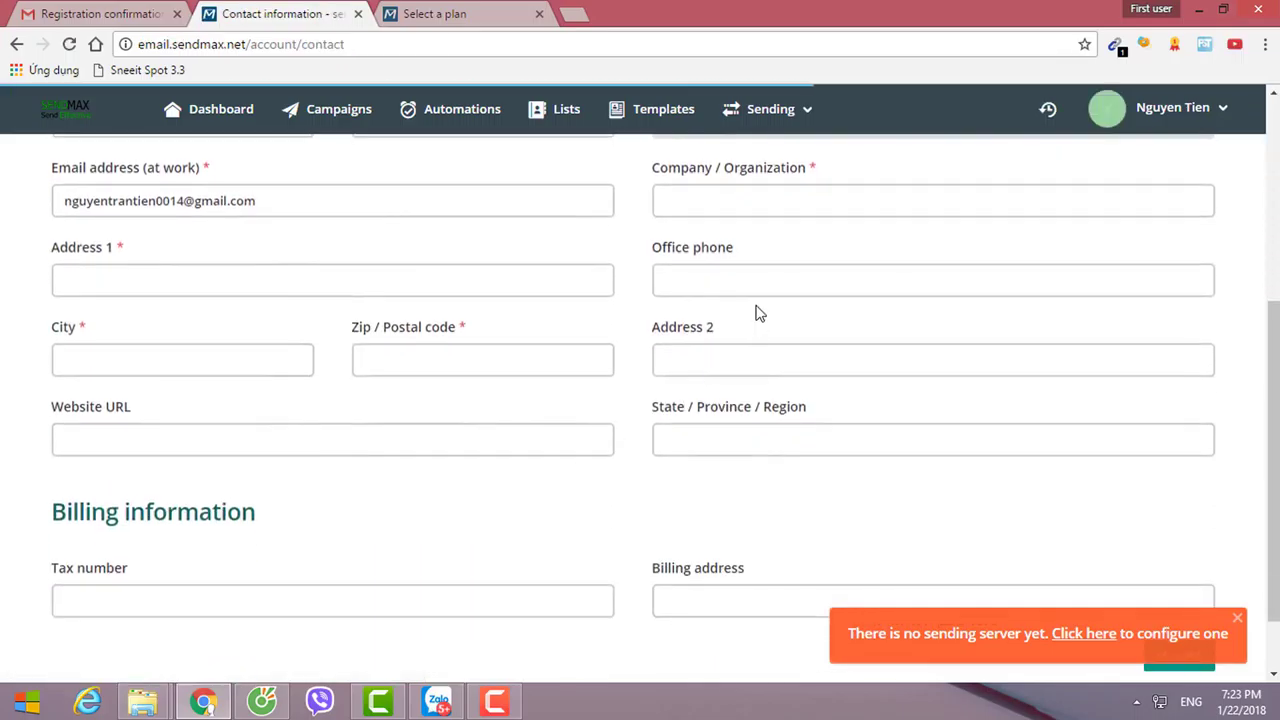
scroll(617, 491, down, 1)
scroll(469, 294, up, 3)
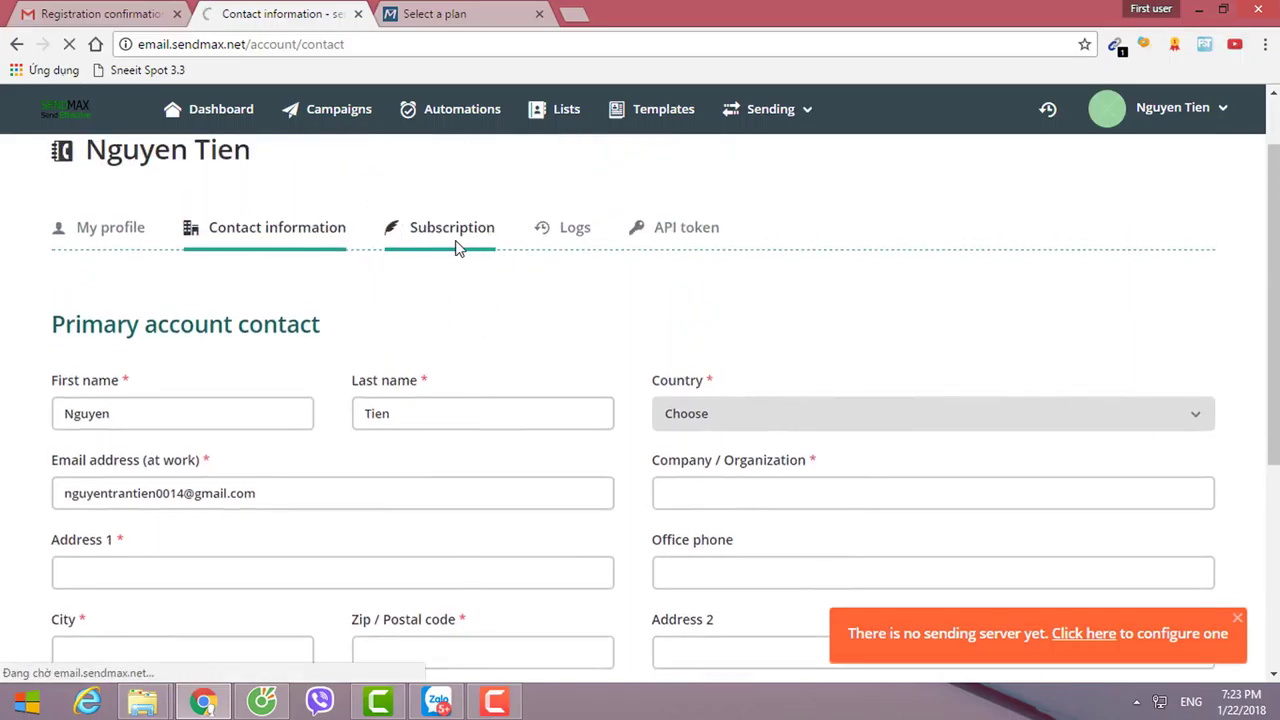
Check the Trial30Day current plan (2018-01-23 to 2018-02-22) and follow the sending-server notice.
scroll(397, 394, down, 2)
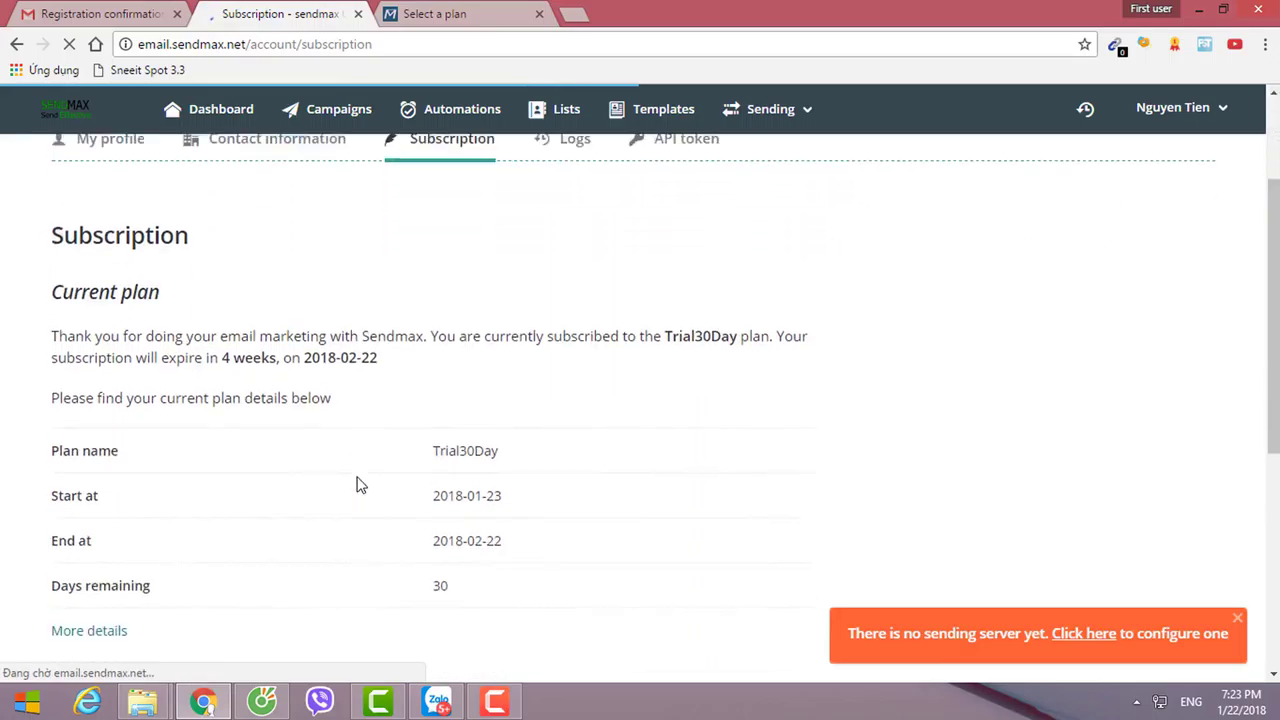
drag(438, 434, 491, 441)
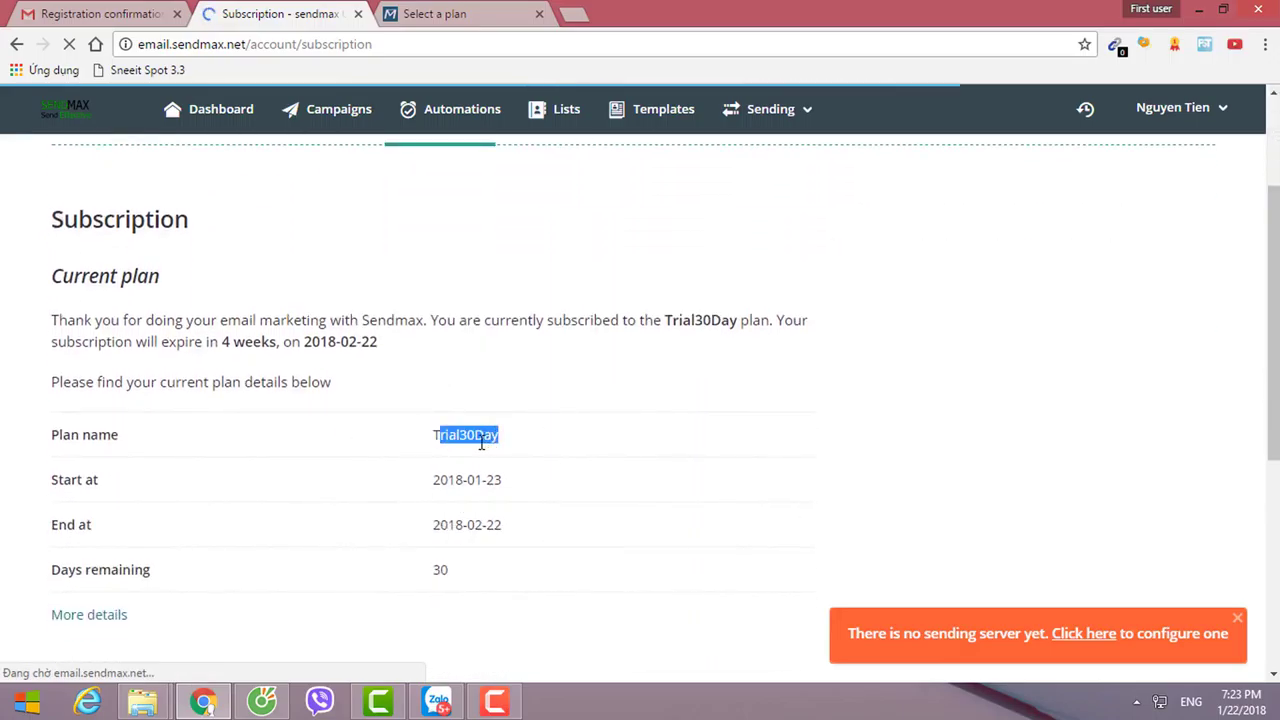
click(467, 509)
click(1080, 655)
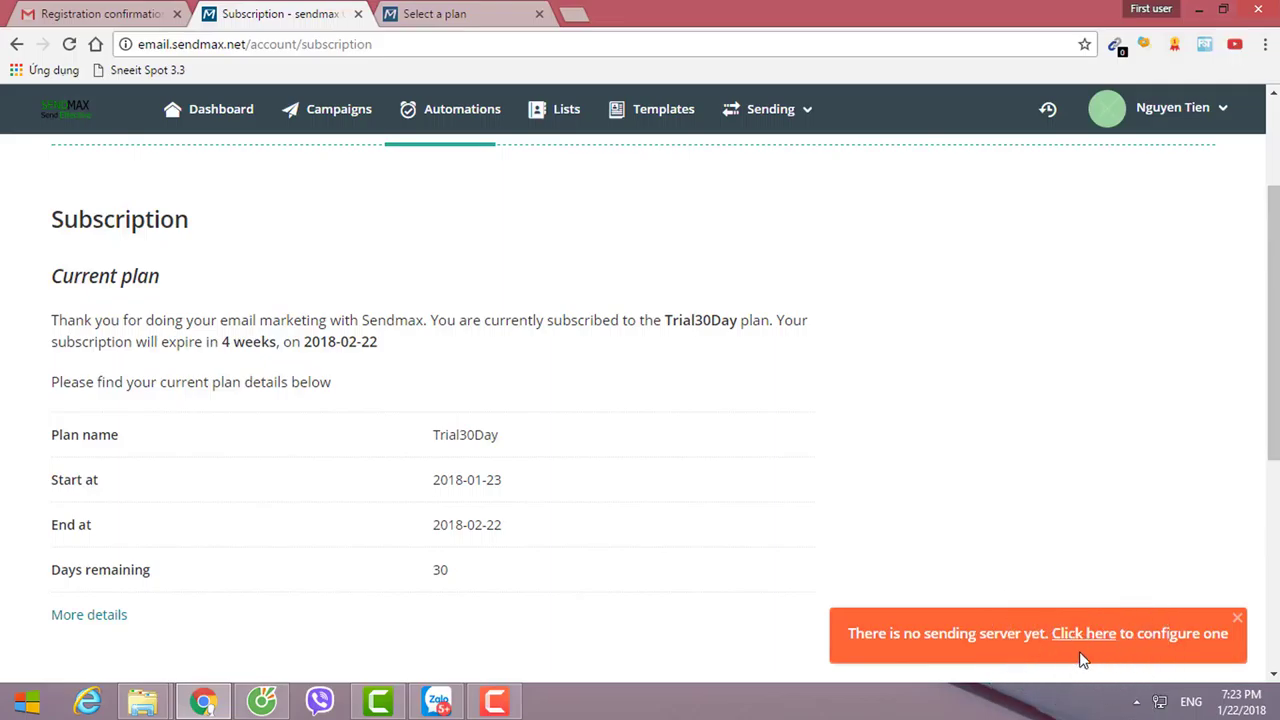
click(768, 122)
Go to Sending servers, start a new server, and browse the Amazon, SendGrid, SMTP and other server types.
click(778, 166)
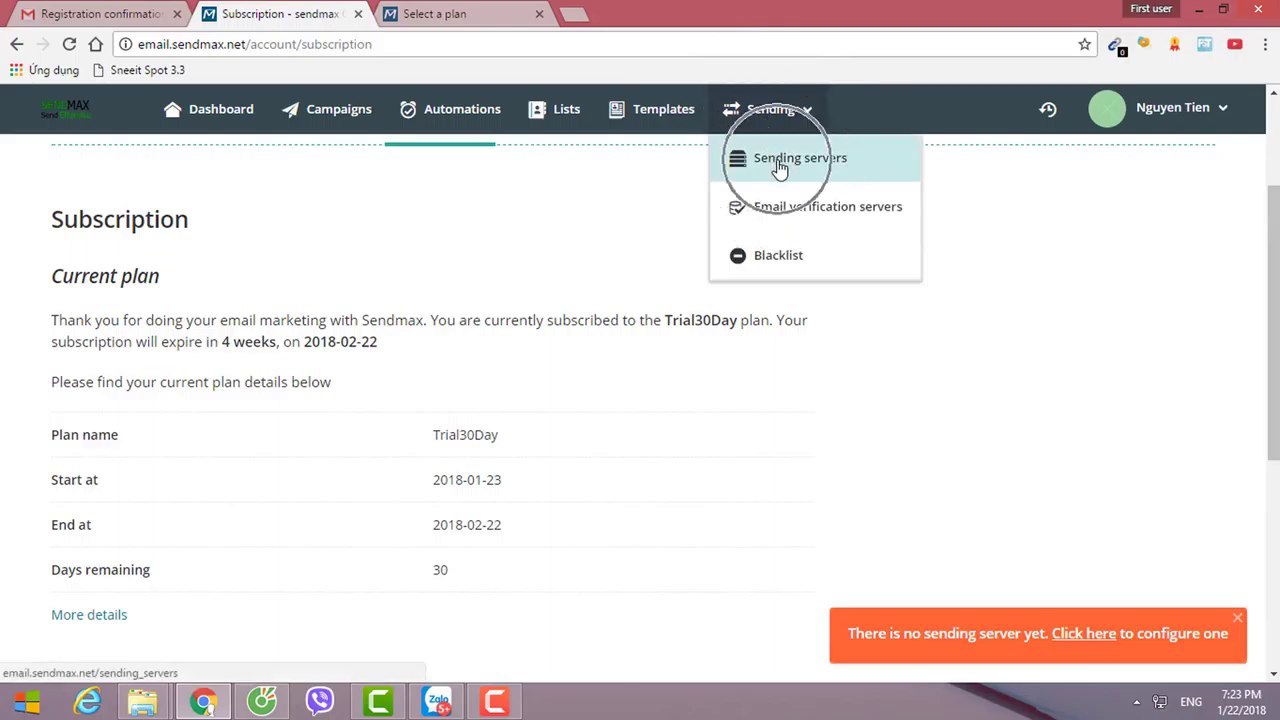
click(778, 166)
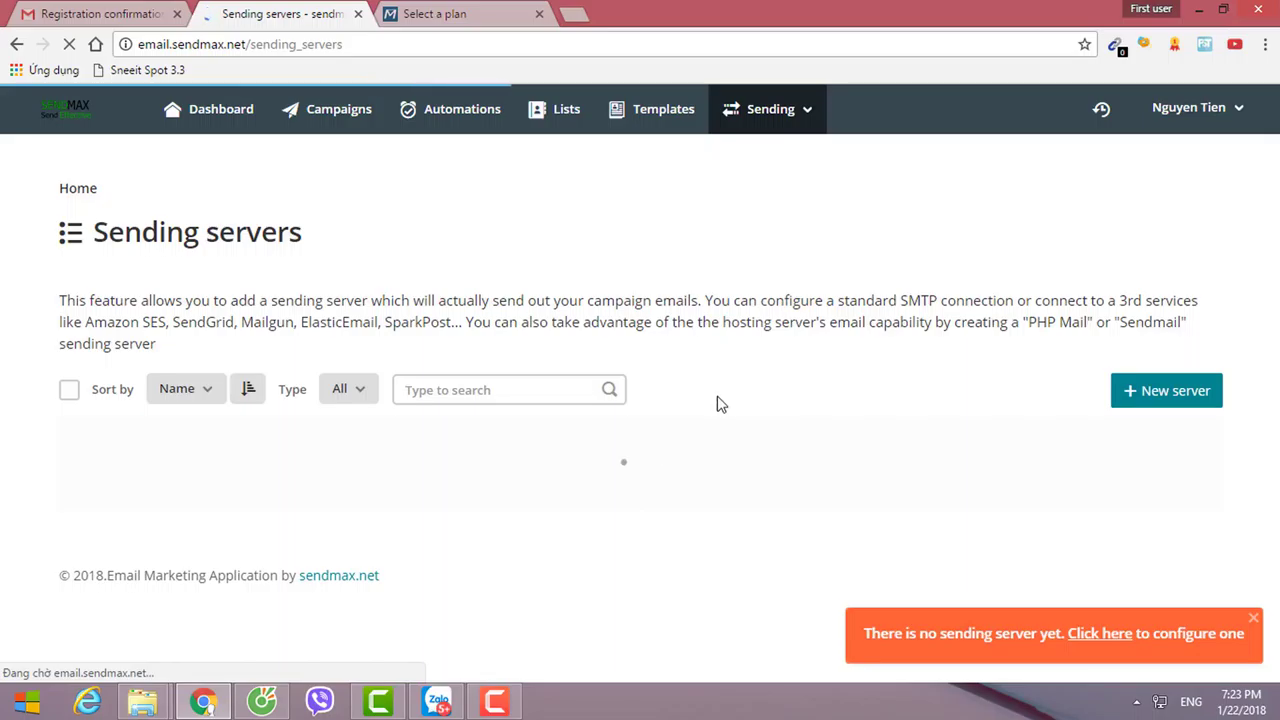
scroll(930, 423, down, 1)
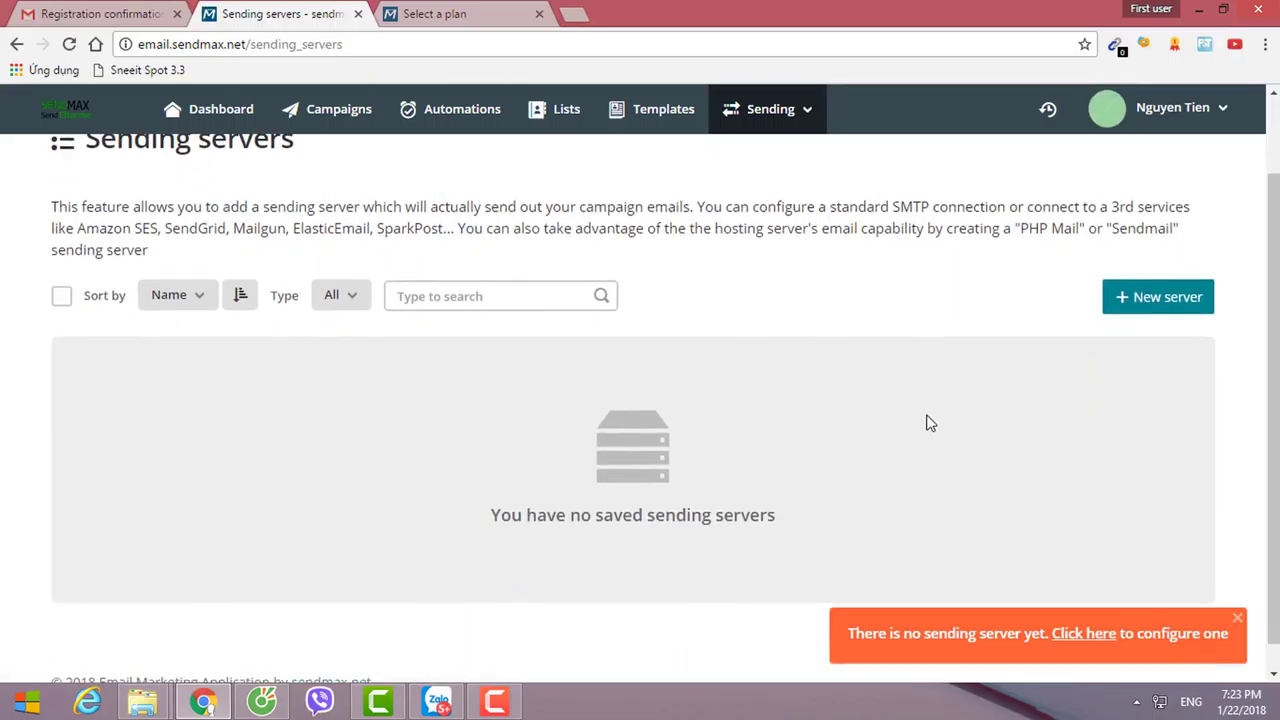
click(1150, 310)
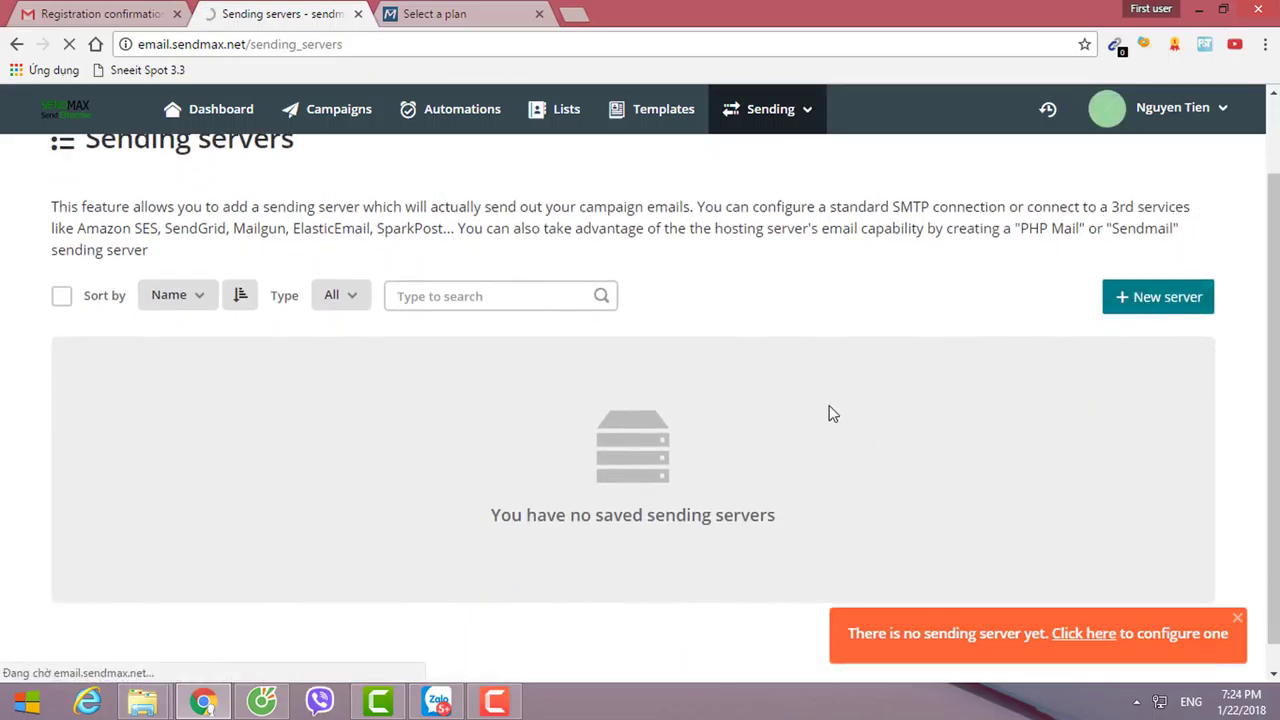
scroll(766, 434, down, 8)
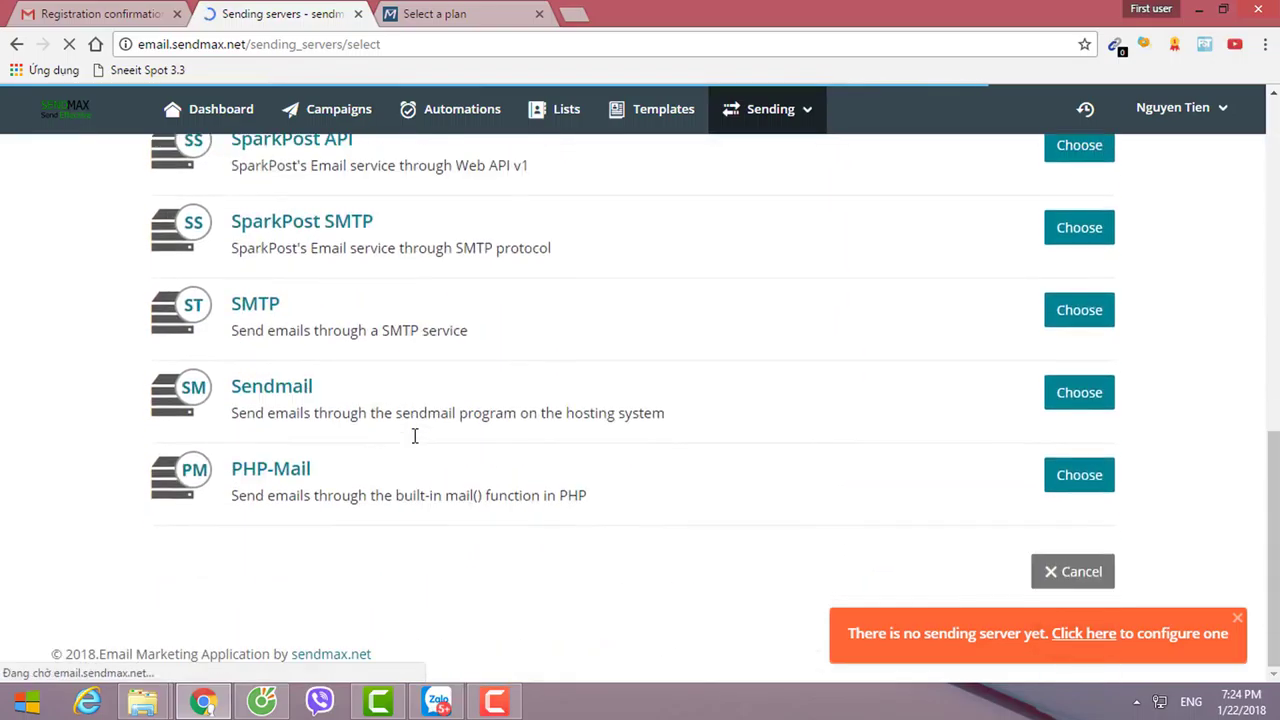
scroll(416, 445, up, 8)
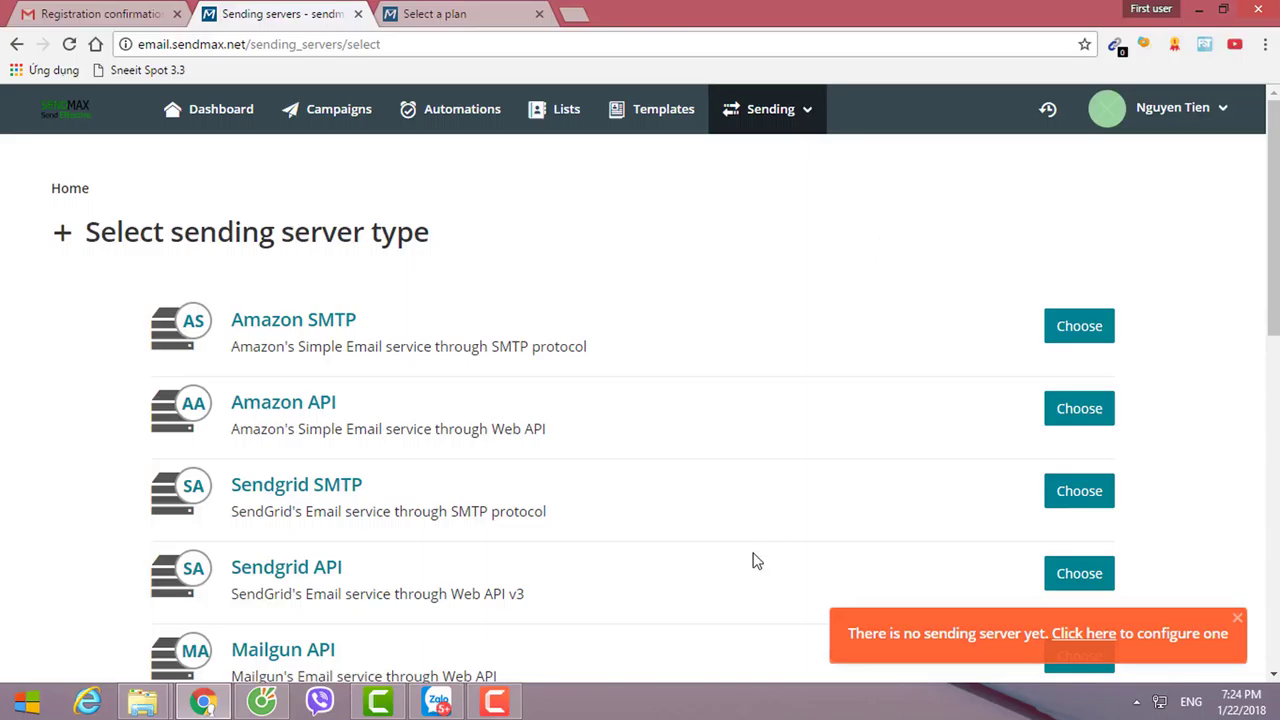
click(494, 702)
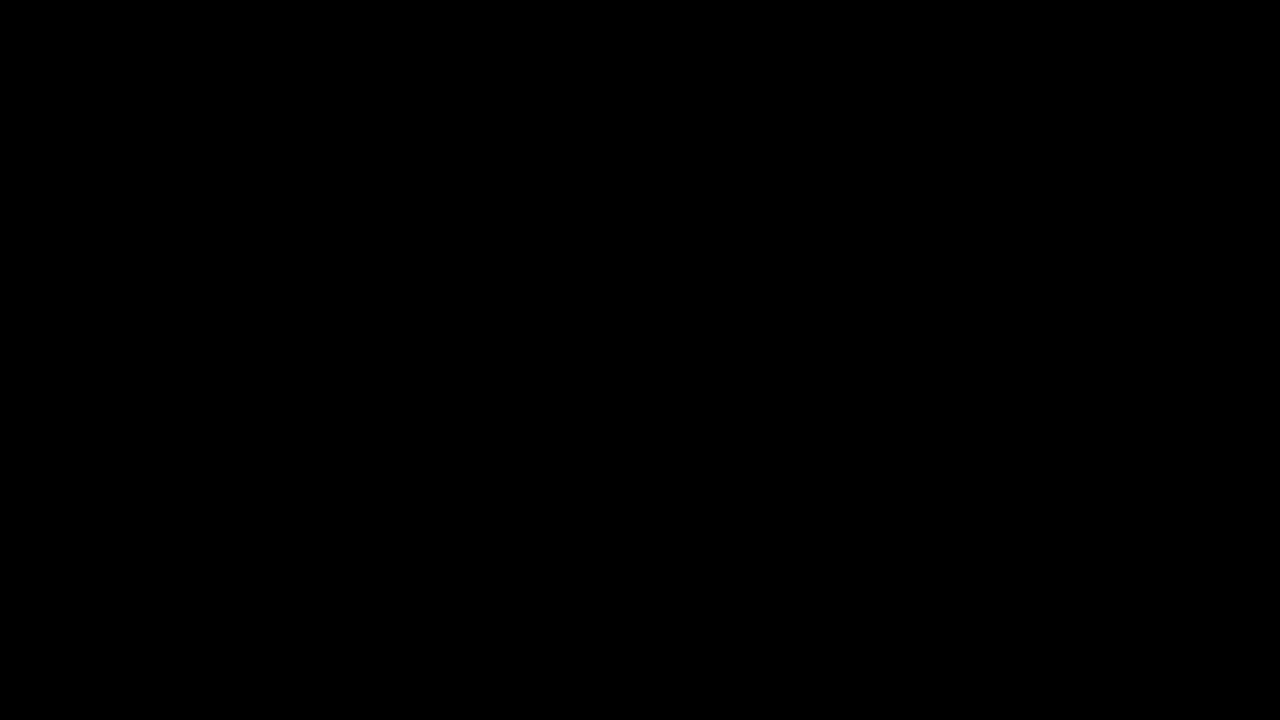